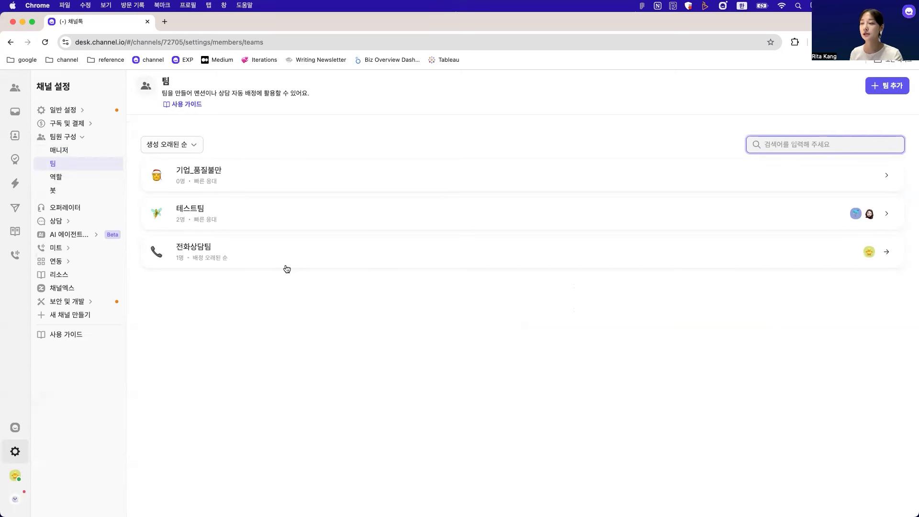
Start a new team in the member settings and name it 전화상담팀2
left_click(874, 94)
left_click(292, 227)
type("전화상담팀")
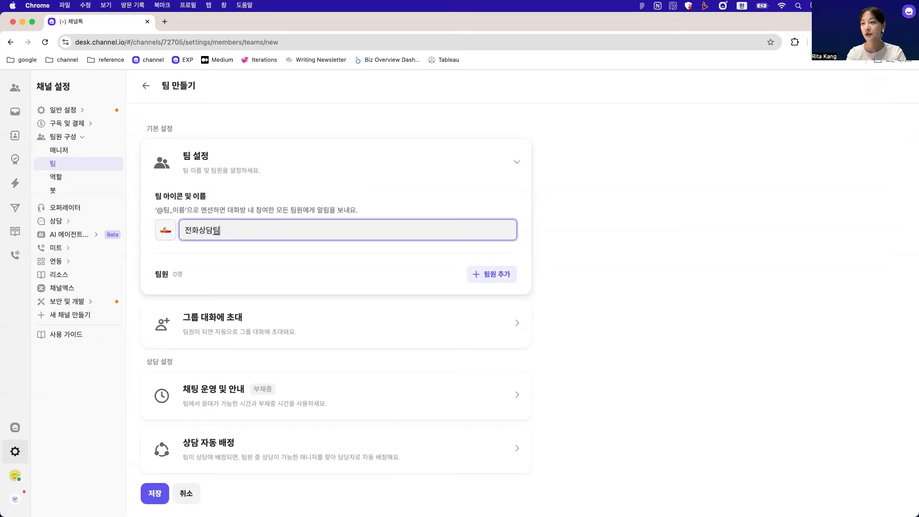
type("2")
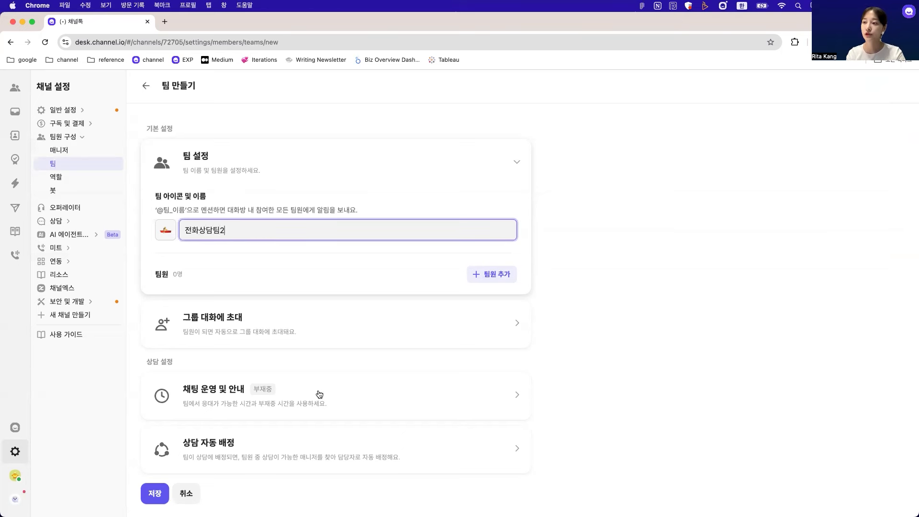
Expand the group chat invitation settings and add the first three listed managers as members of the new team
left_click(301, 324)
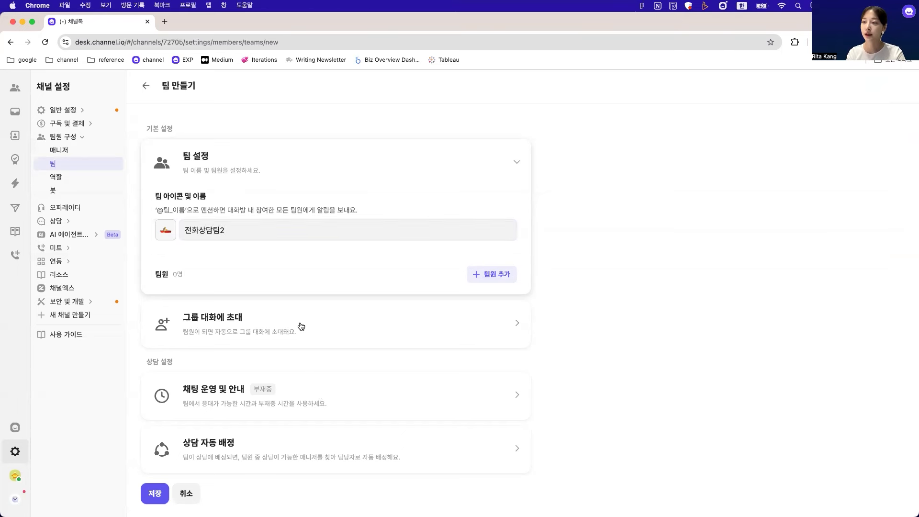
left_click(502, 277)
left_click(407, 318)
left_click(401, 330)
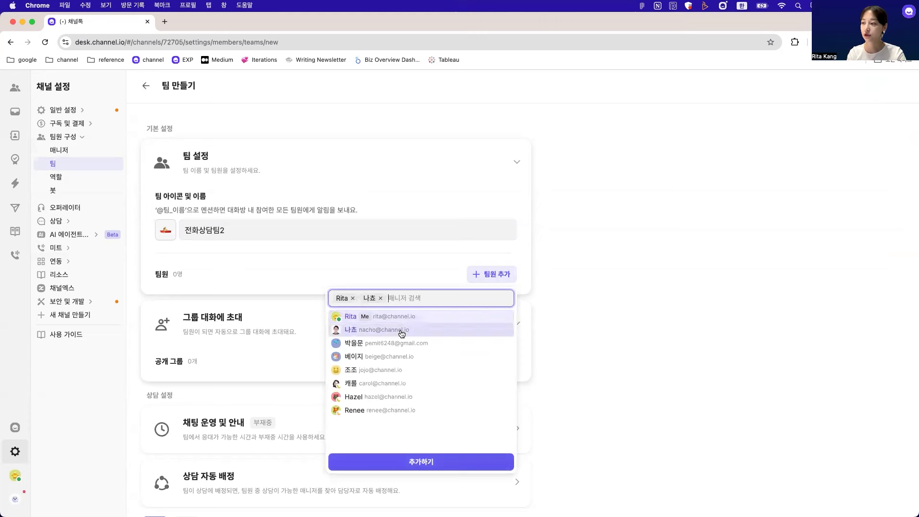
left_click(400, 342)
left_click(385, 460)
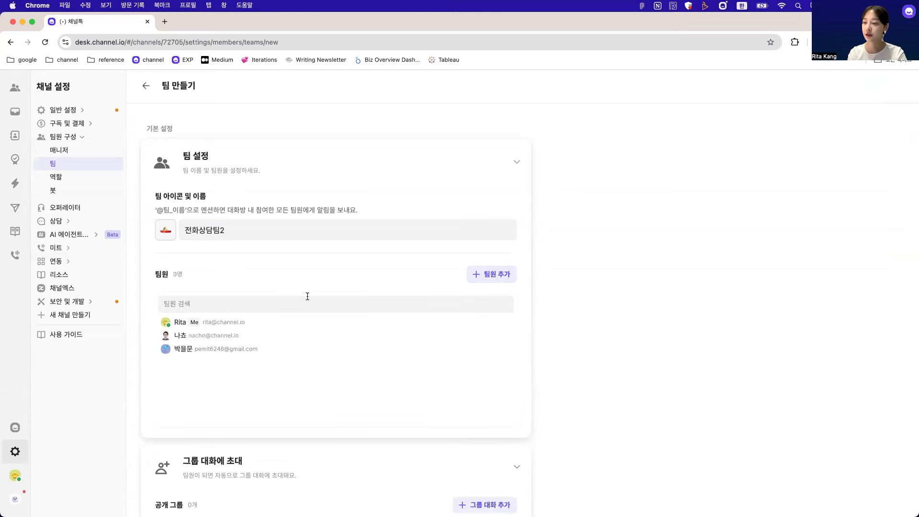
Expand the team's chat operation and auto-assignment settings, and turn on 상담 자동 배정
scroll(308, 294, "down", 2)
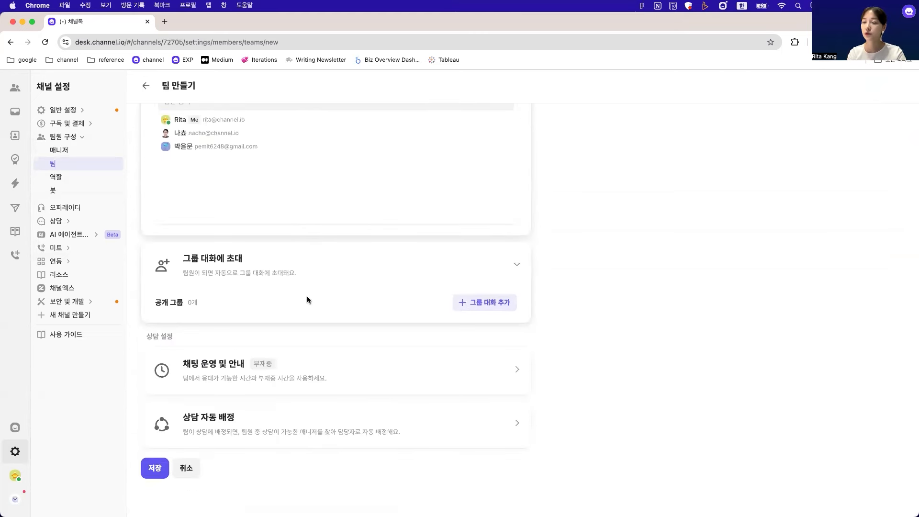
scroll(308, 297, "up", 5)
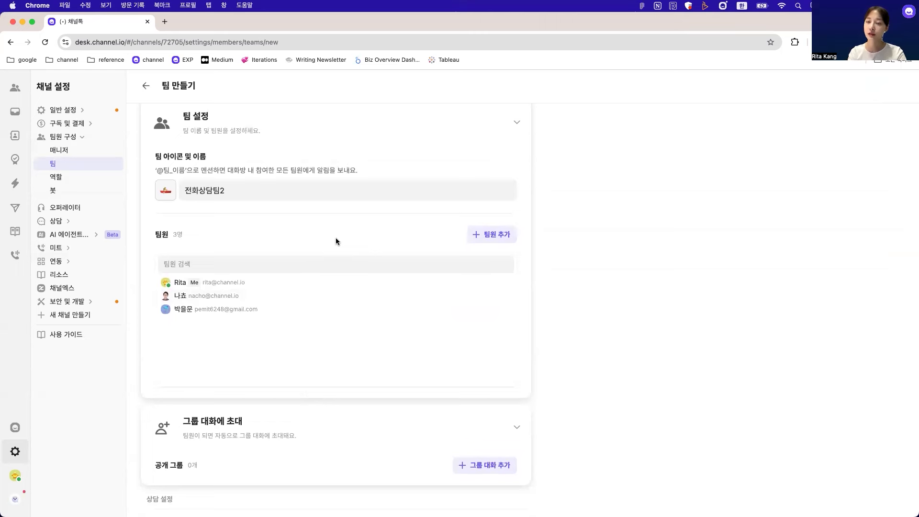
scroll(336, 241, "down", 5)
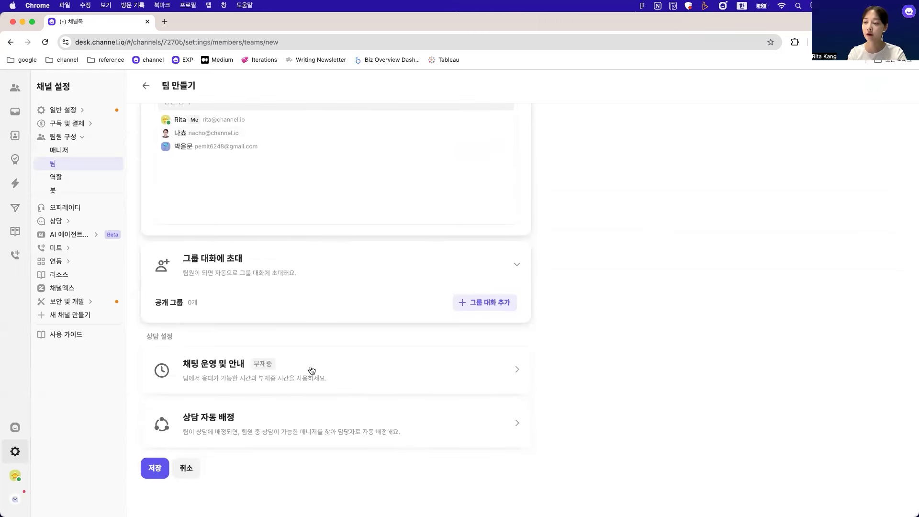
scroll(311, 369, "down", 2)
left_click(301, 419)
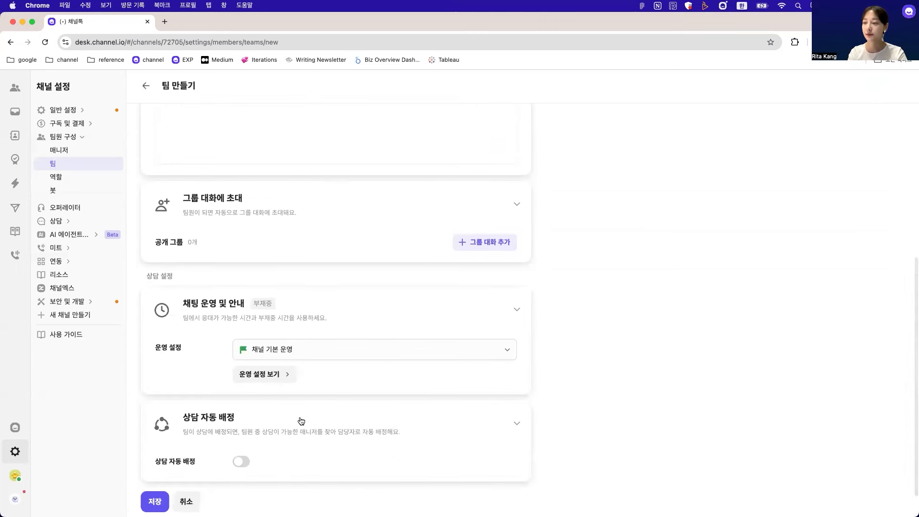
scroll(297, 421, "down", 1)
left_click(242, 427)
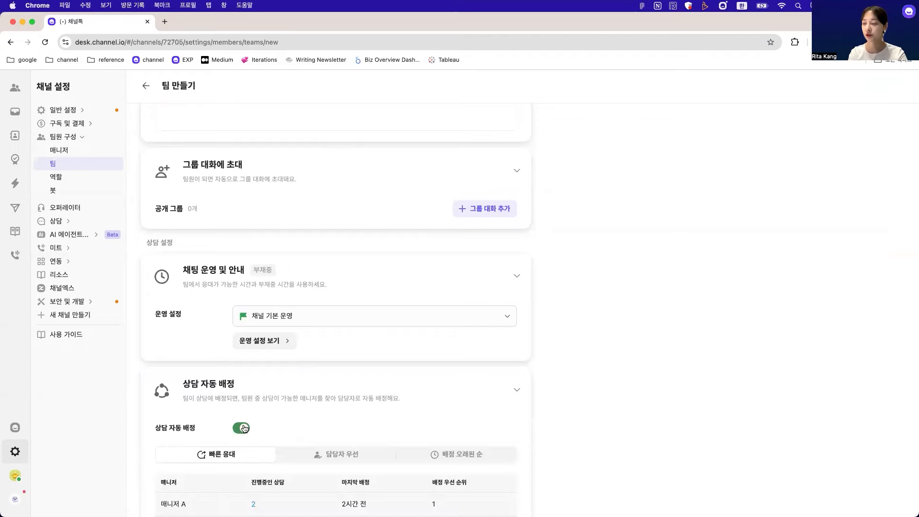
Review the auto-assignment methods, set the team to 배정 오래된 순, and save the team
scroll(245, 428, "down", 5)
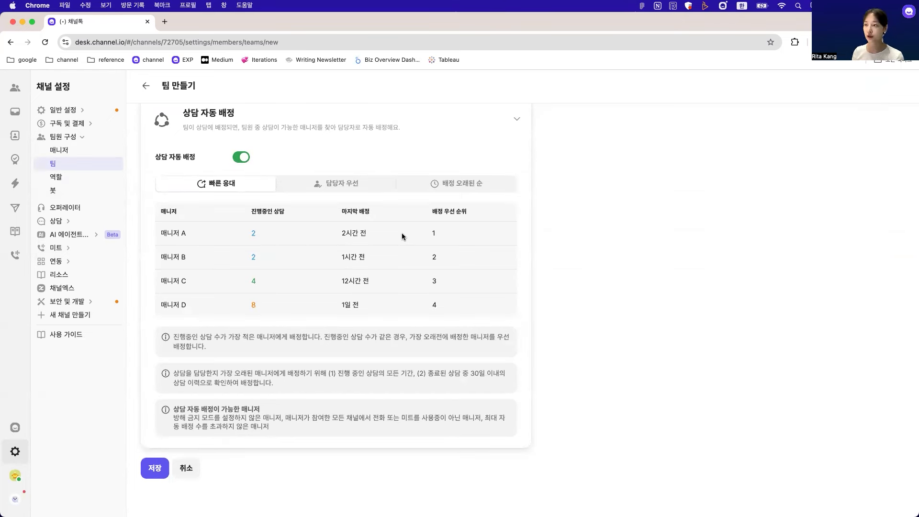
left_click(373, 182)
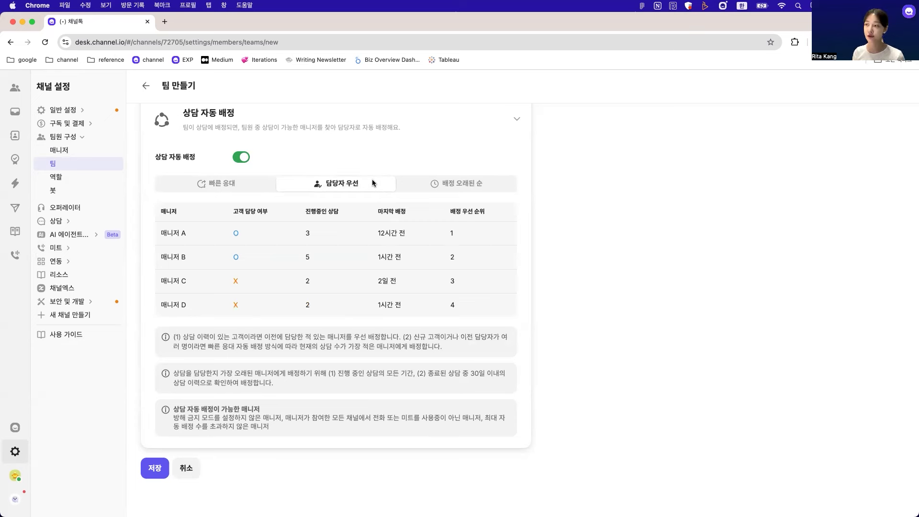
left_click(446, 179)
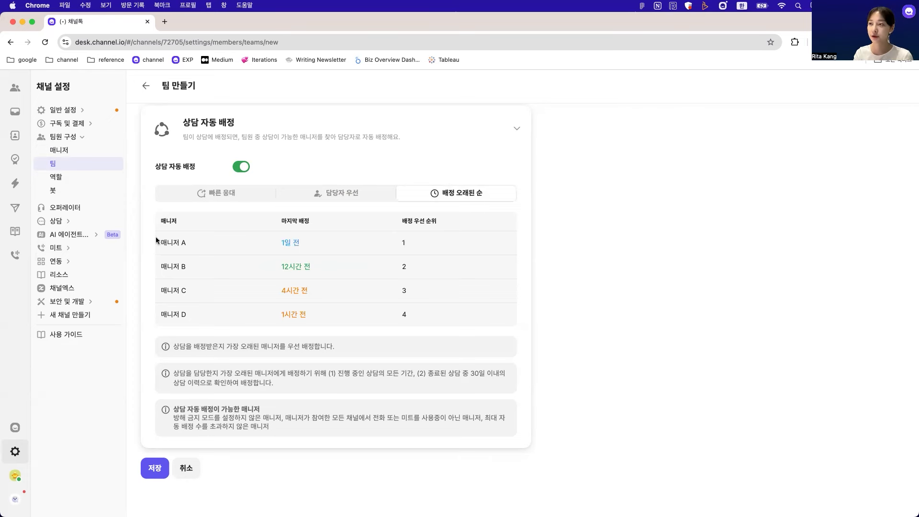
left_click(147, 462)
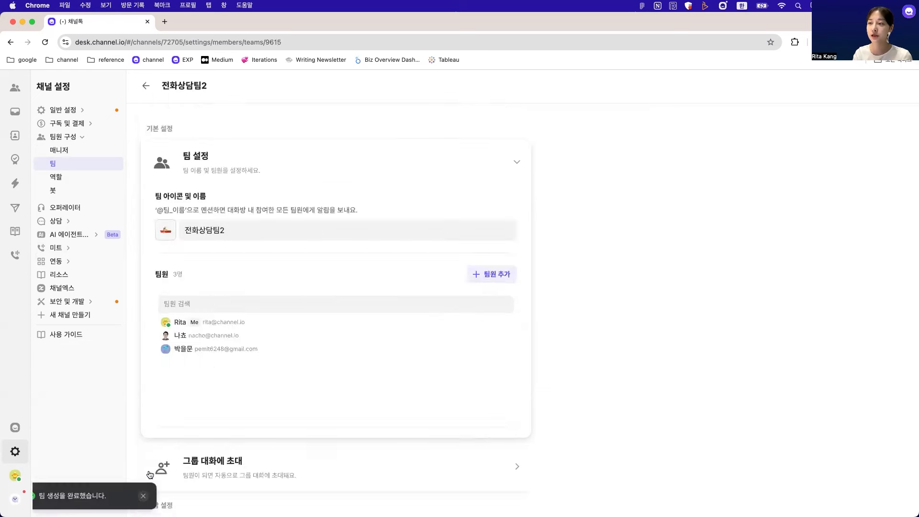
Go to the consultation operation (운영) settings and add a new operation setting named 시간대
left_click(83, 111)
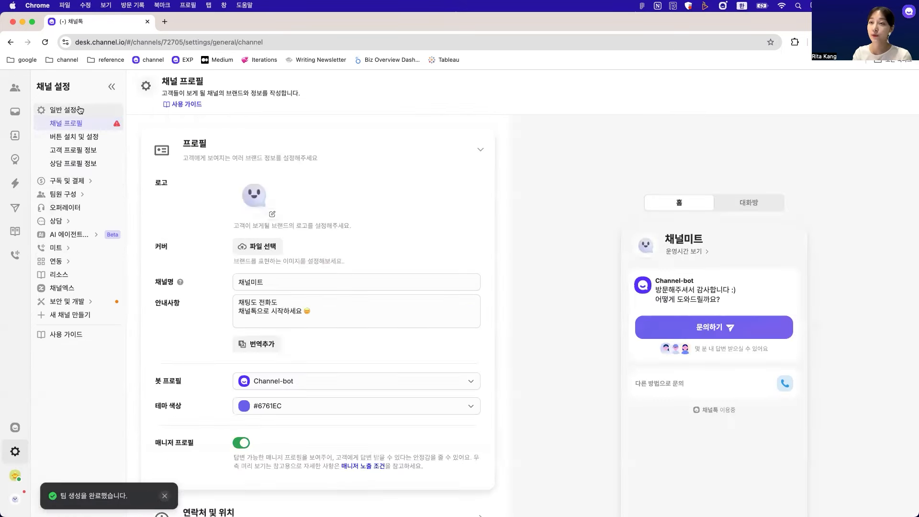
left_click(62, 220)
left_click(58, 190)
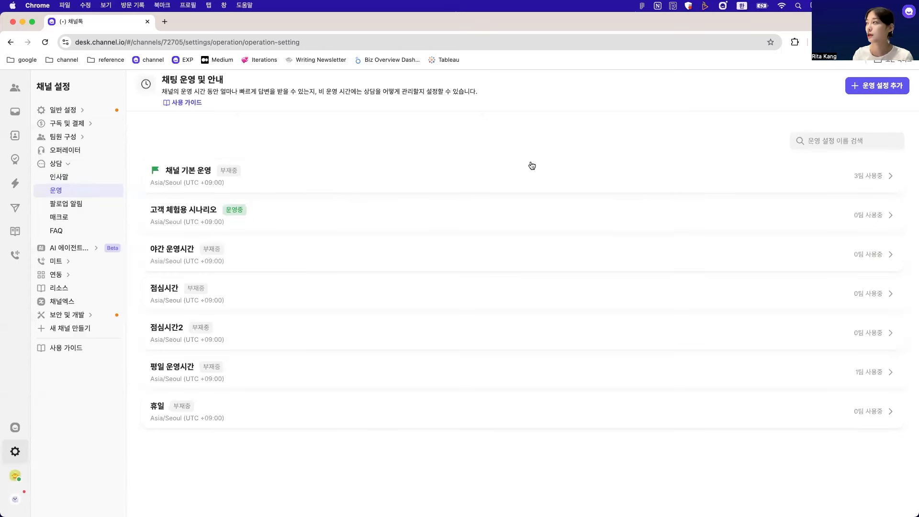
left_click(883, 87)
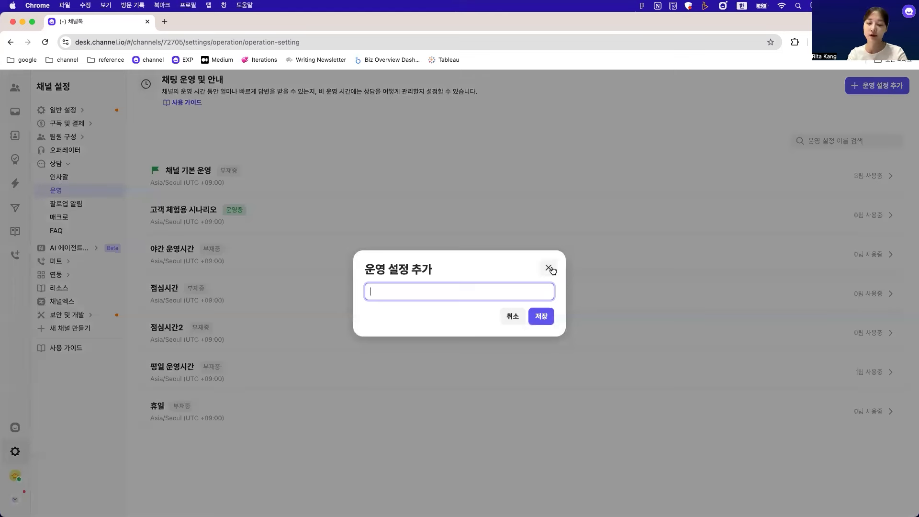
type("시간대")
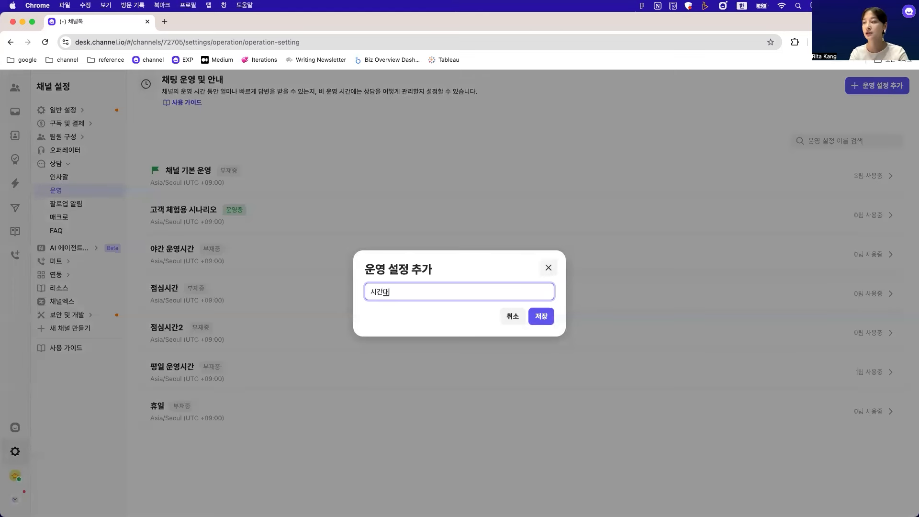
key("Return")
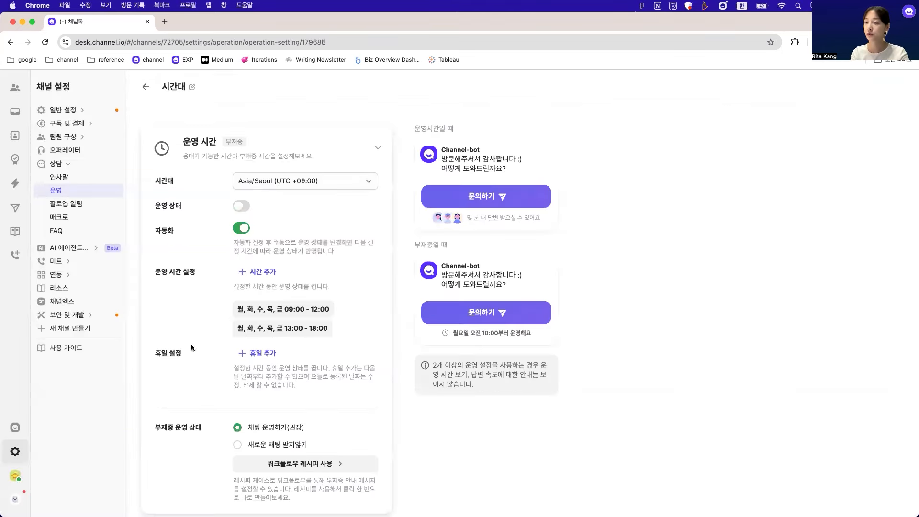
Examine the weekday 09:00 - 12:00 operating hours entry and the holiday and absence options of the 시간대 setting
left_click(277, 308)
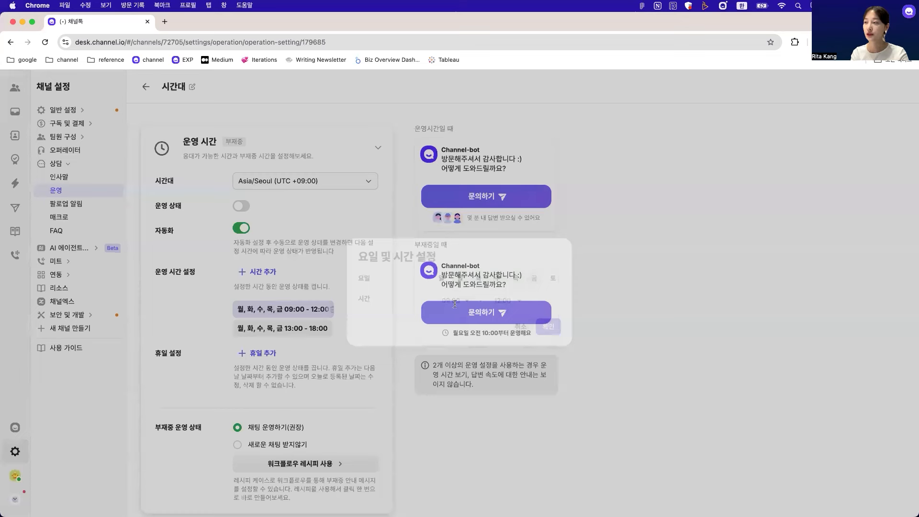
left_click(522, 328)
scroll(307, 287, "down", 3)
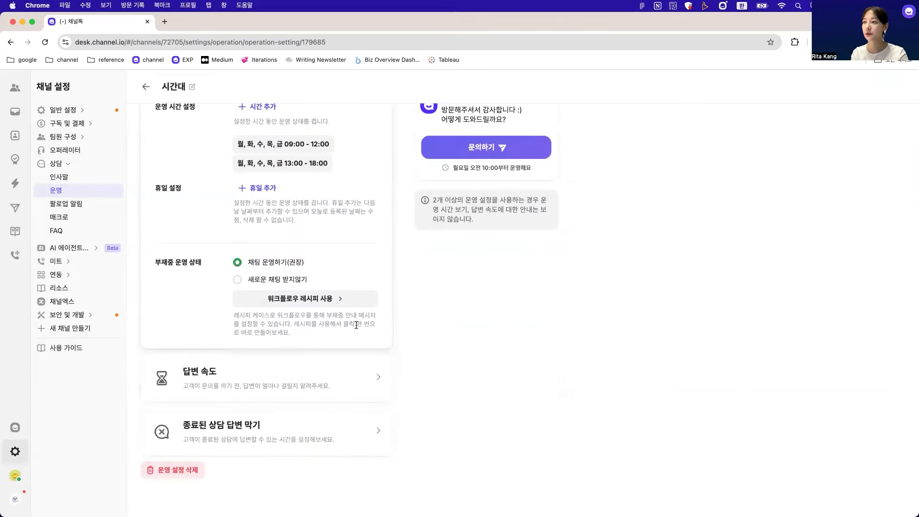
scroll(171, 252, "up", 3)
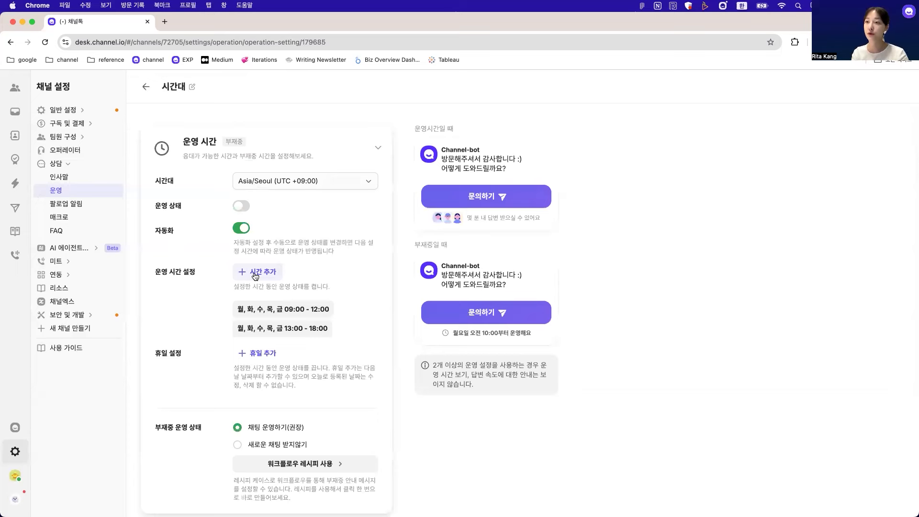
Go to the workflows, browse the creation recipes and triggers, and preview the flow of the IVR 경험 설계하기 recipe
left_click(16, 181)
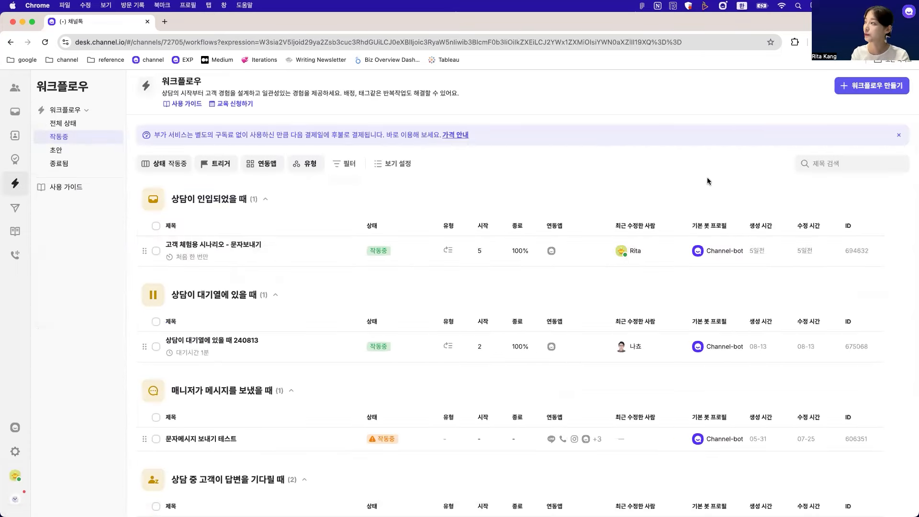
left_click(859, 95)
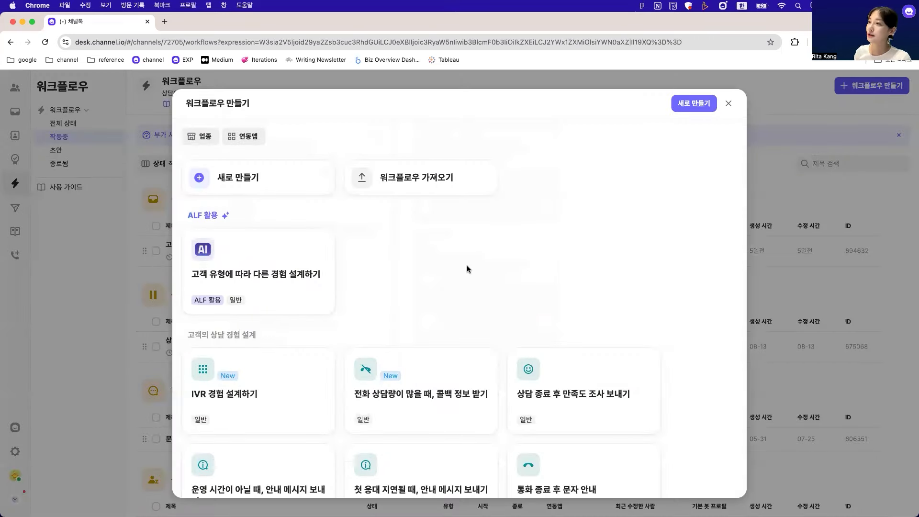
scroll(520, 205, "down", 2)
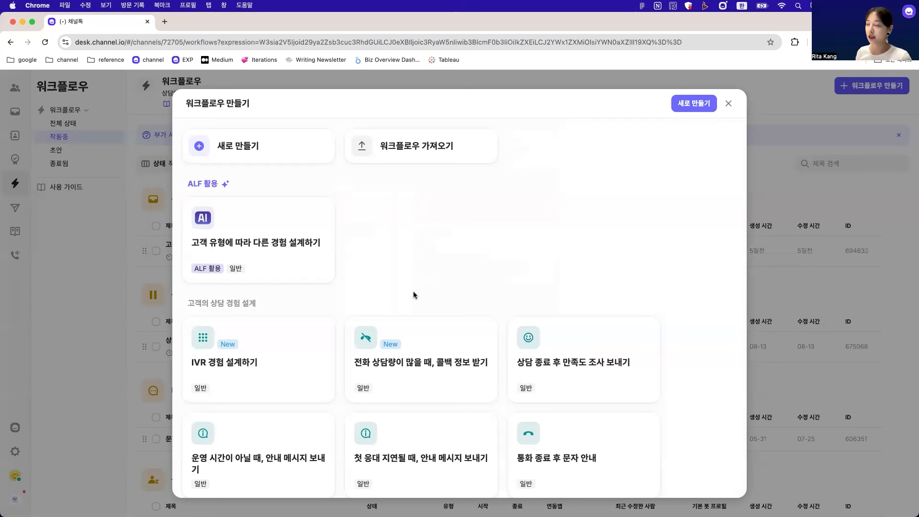
left_click(676, 108)
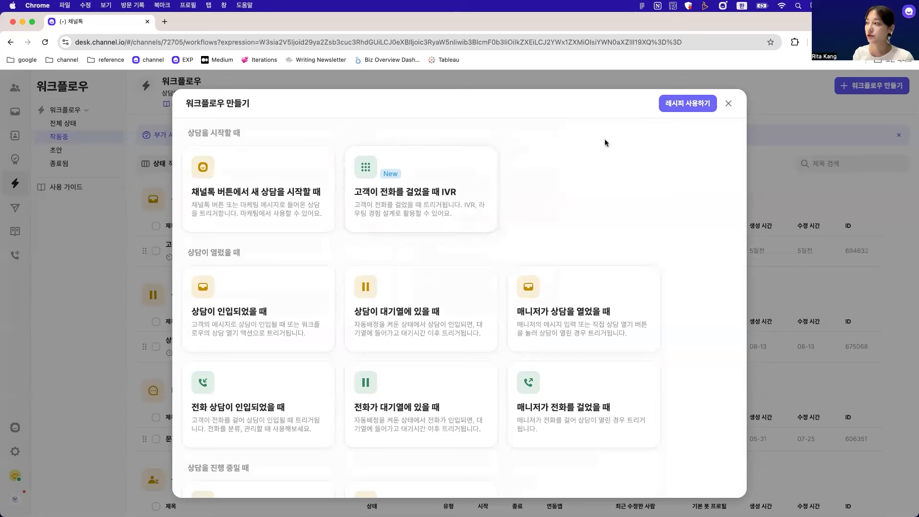
left_click(686, 103)
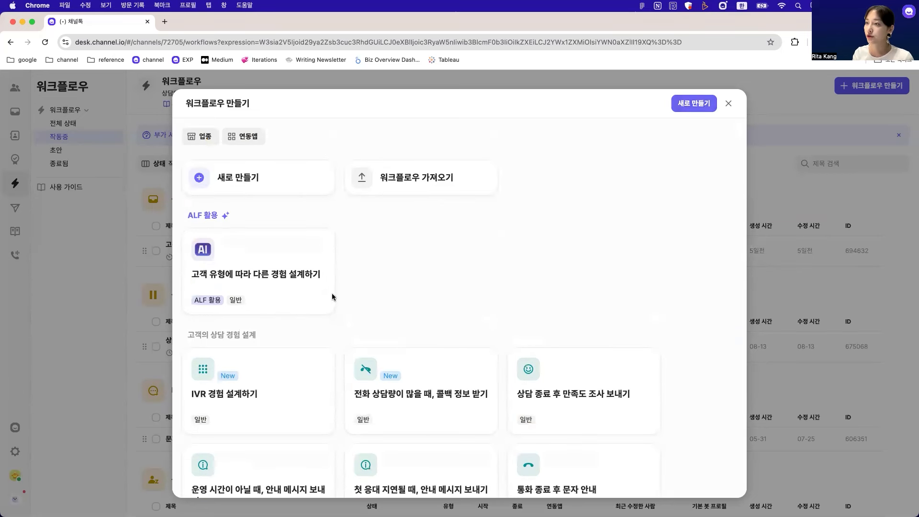
left_click(271, 384)
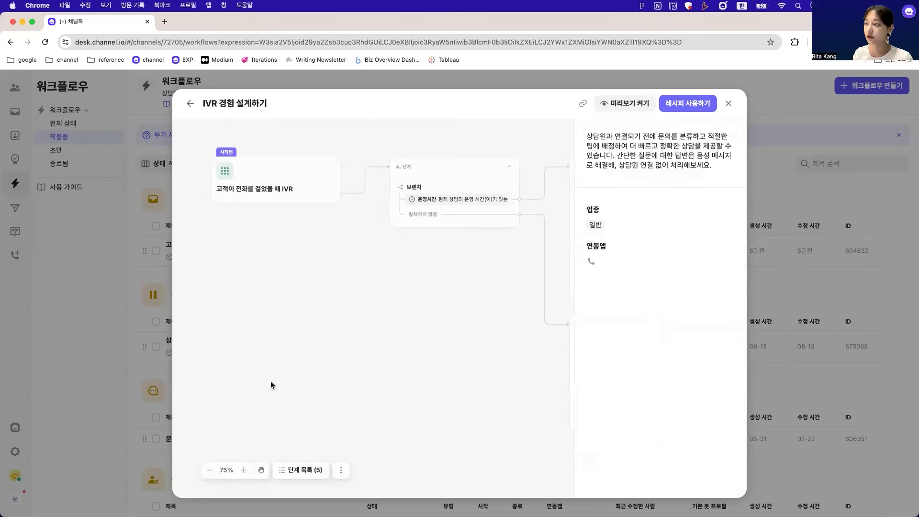
scroll(485, 218, "right", 10)
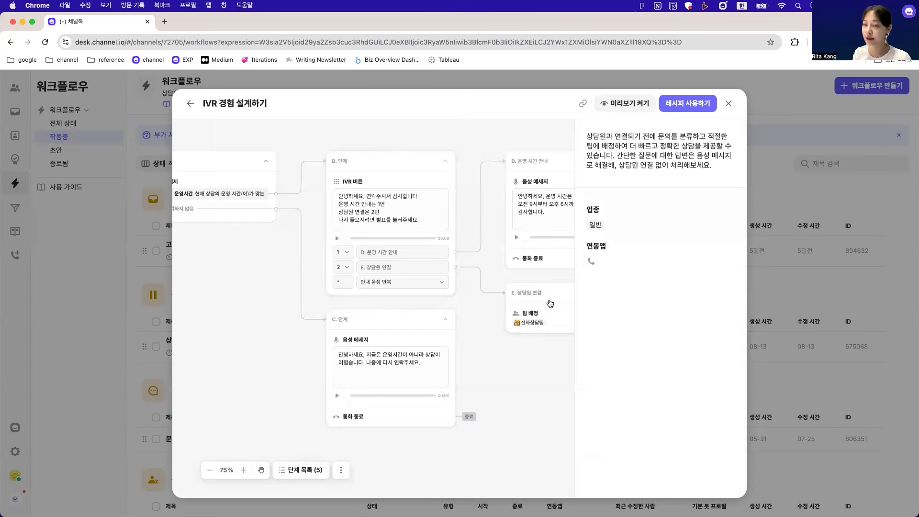
left_click(727, 104)
Create a workflow from scratch with the trigger 고객이 전화를 걸었을 때 IVR
left_click(843, 89)
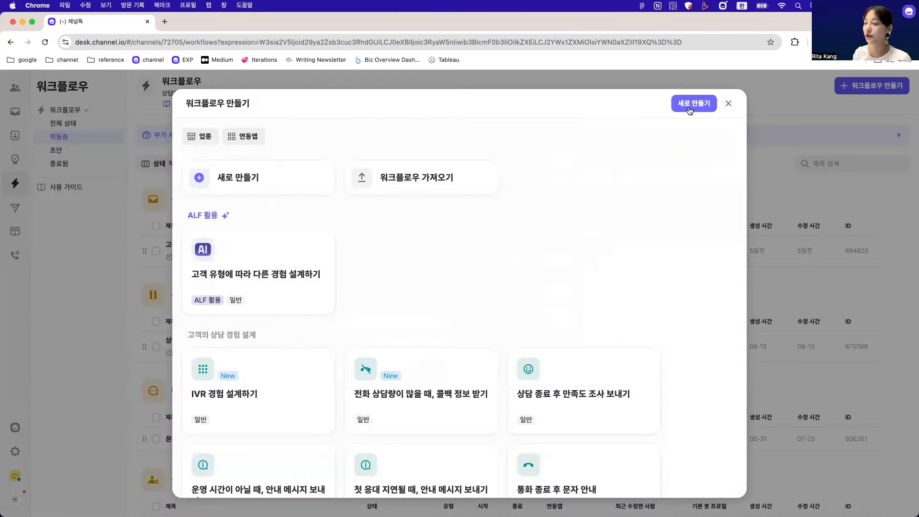
left_click(690, 105)
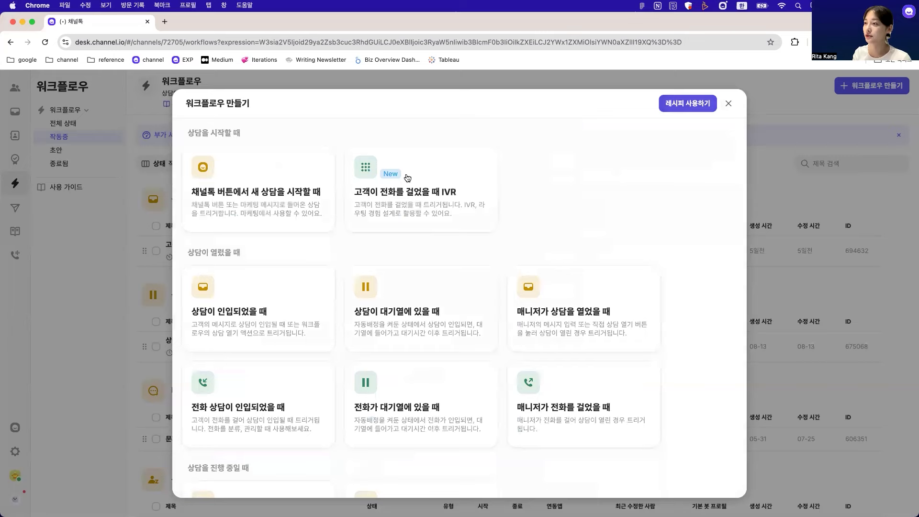
left_click(373, 201)
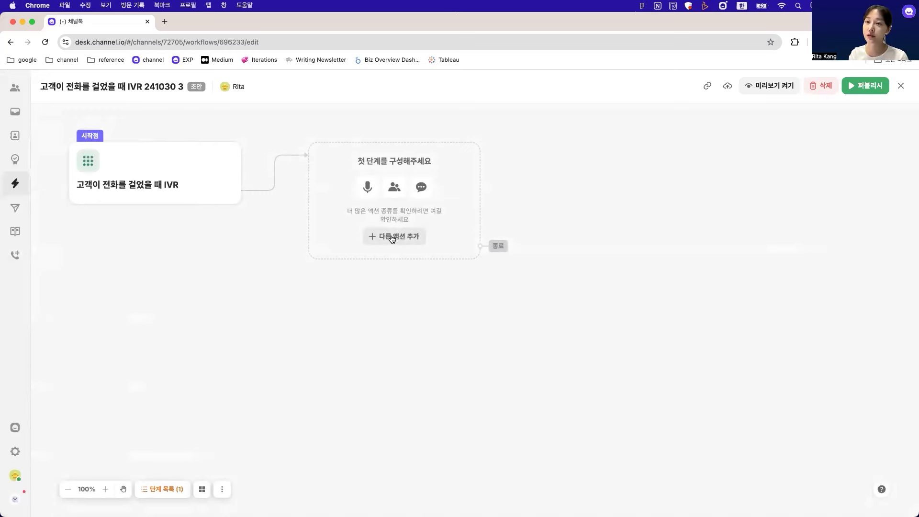
Add a 브랜치 as the workflow's first step, with the condition that 운영시간 matches 채널 기본 운영, and save it
left_click(392, 238)
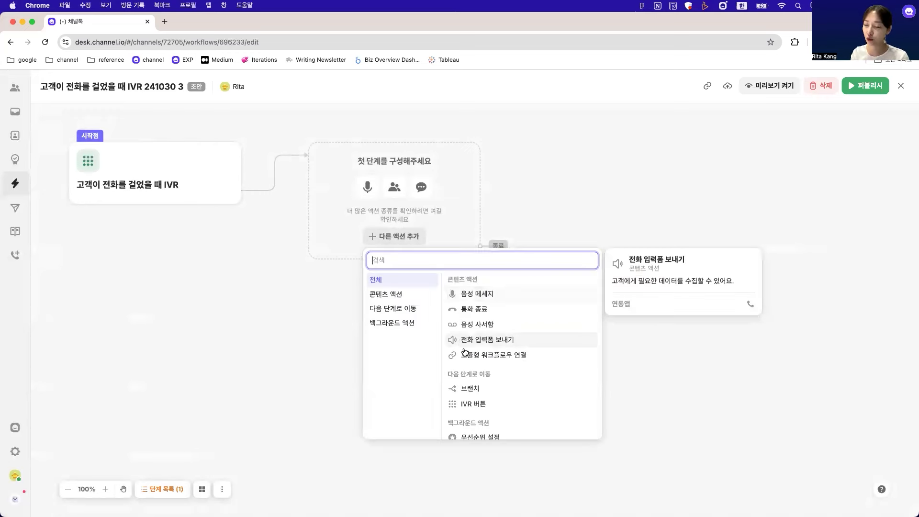
left_click(468, 389)
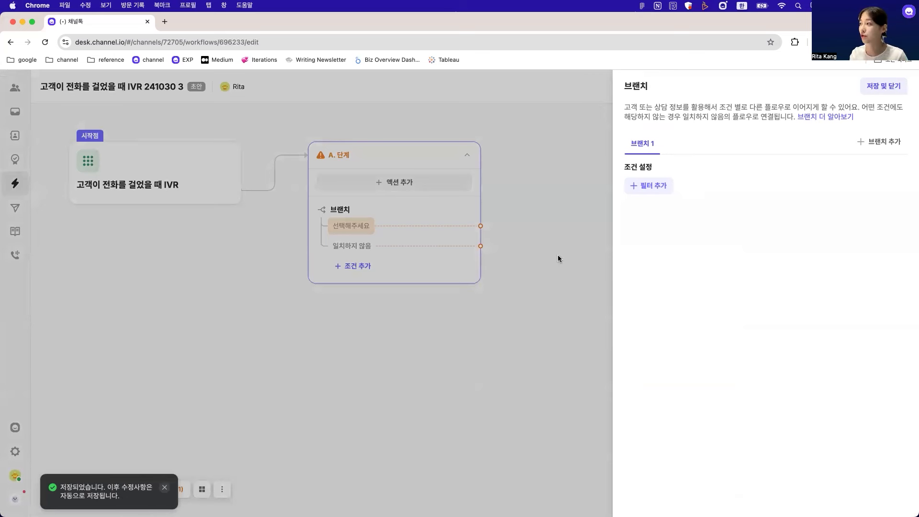
left_click(648, 189)
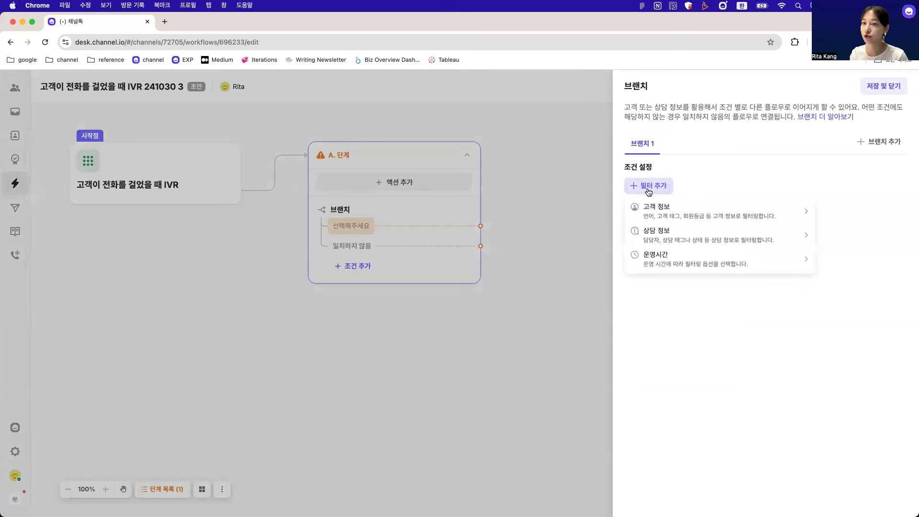
left_click(654, 256)
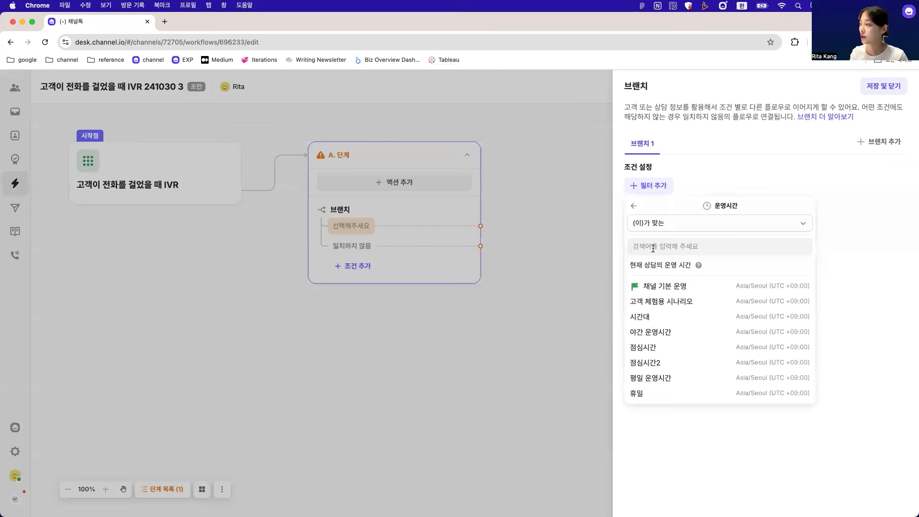
mouse_move(655, 286)
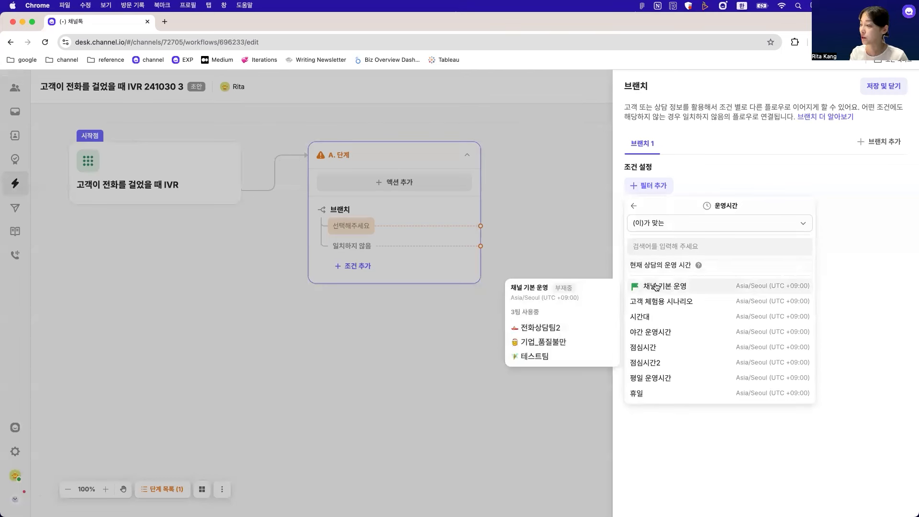
left_click(655, 287)
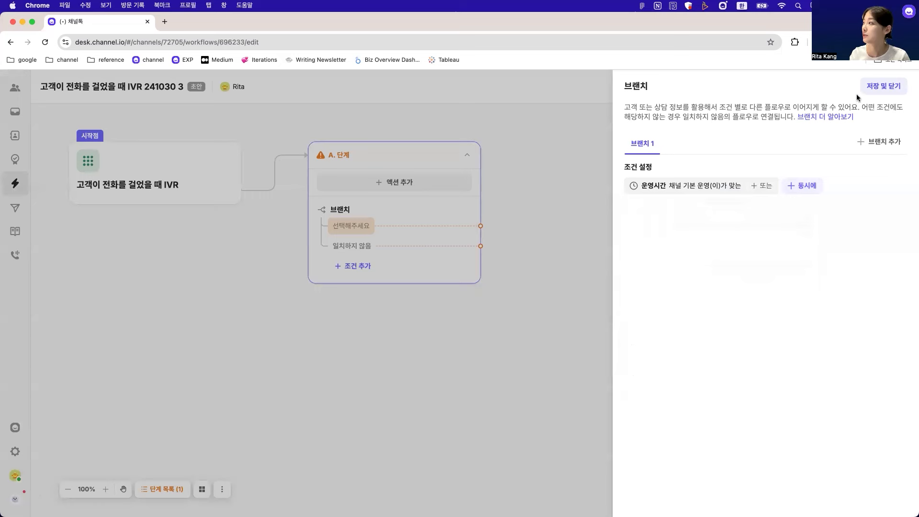
left_click(883, 86)
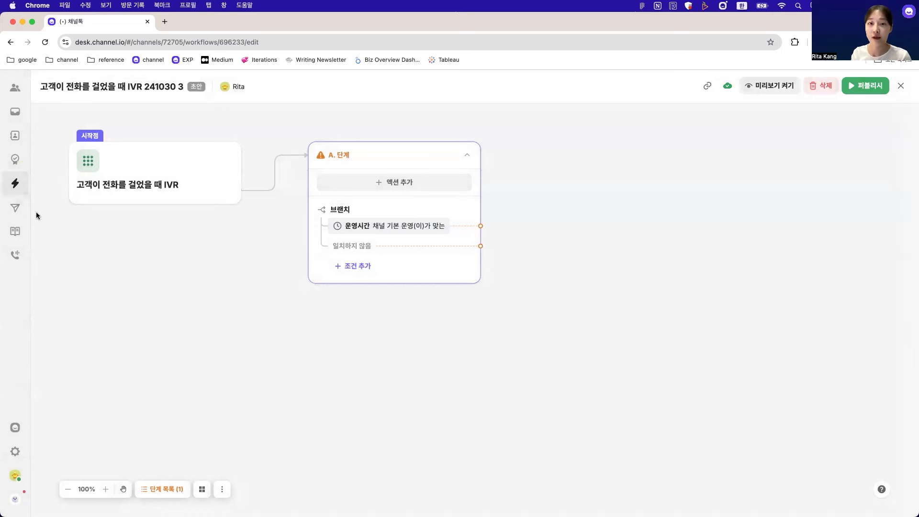
Connect a new IVR 버튼 step to the branch's 채널 기본 운영 condition, using 텍스트 변환 for its voice guidance
left_click(479, 225)
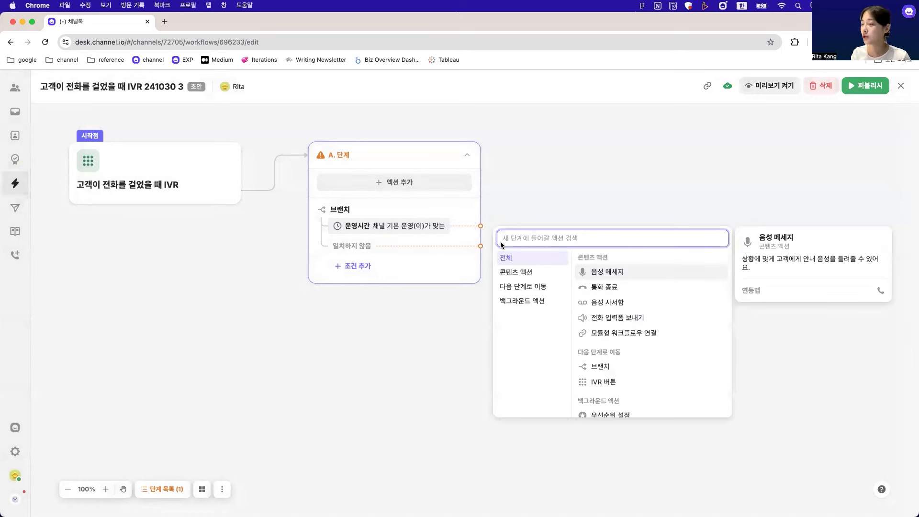
left_click(604, 381)
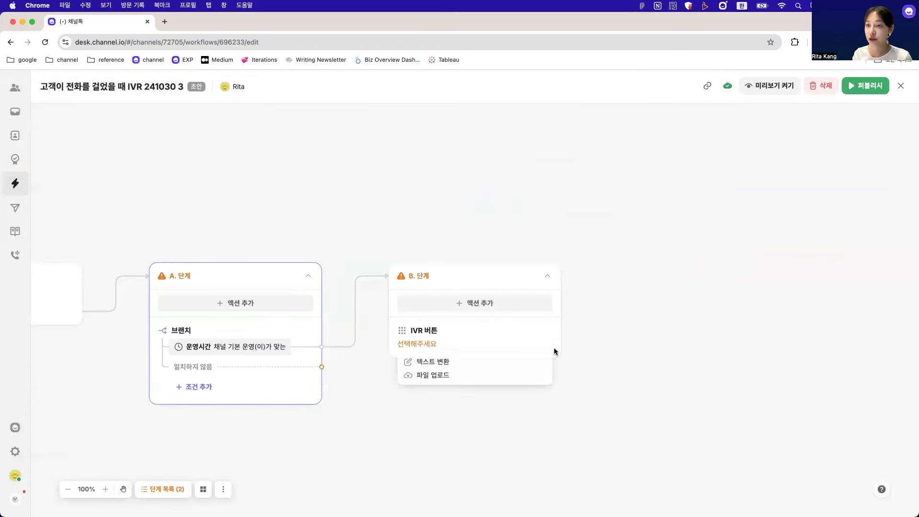
left_click(484, 365)
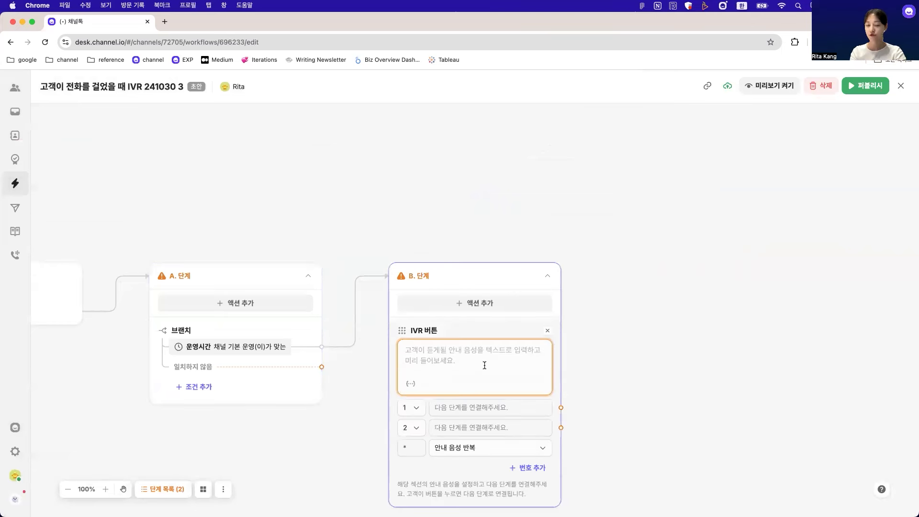
Write the IVR guidance on five lines: "안녕하세요, 채널톡입니다.", "운영시간 안내는 1번", "상담원 연결은 2번", "예약확인은 3번", "다시듣기는 별표를 눌러주세요."
type("안녕하세요,")
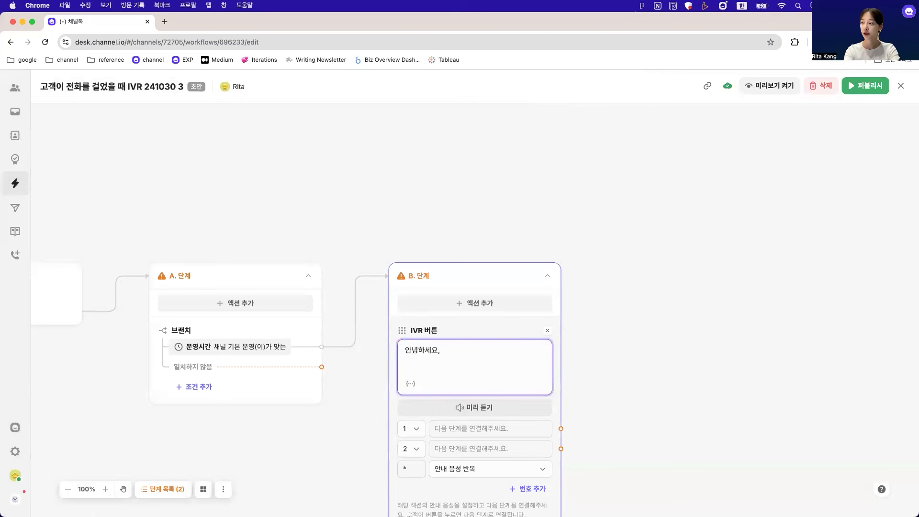
key("Return")
type("채널톡입님다.")
key("Return")
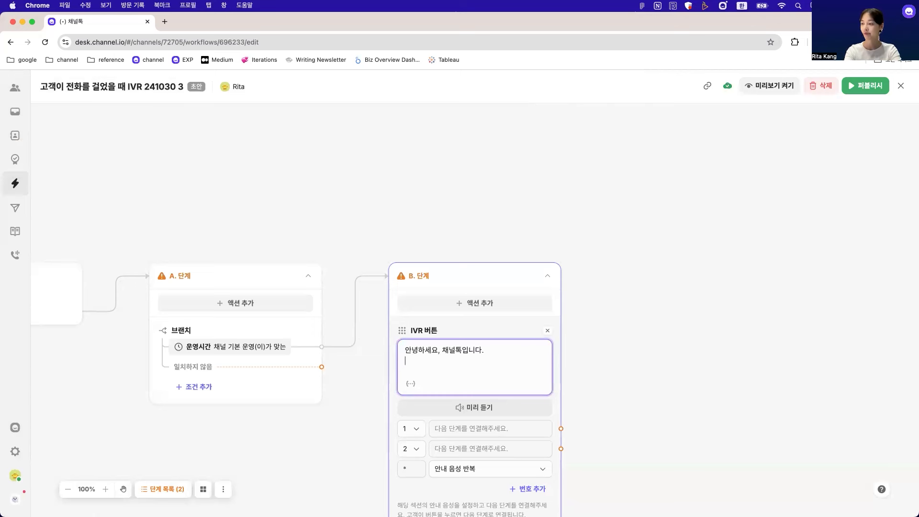
type("ㅜㄴ영")
key("BackSpace")
key("BackSpace")
key("BackSpace")
key("BackSpace")
key("BackSpace")
type("운영시간 안내는 1번")
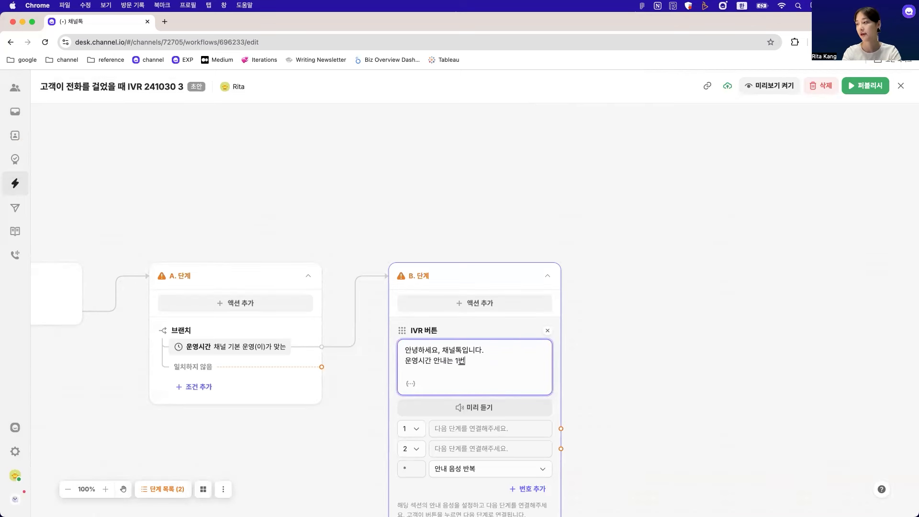
key("Return")
type("상담")
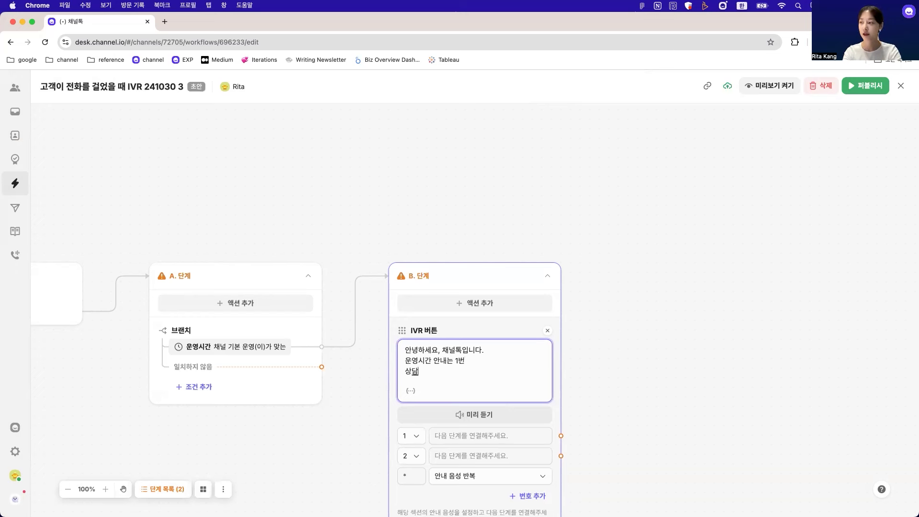
type("원 연결이은 2번")
key("Return")
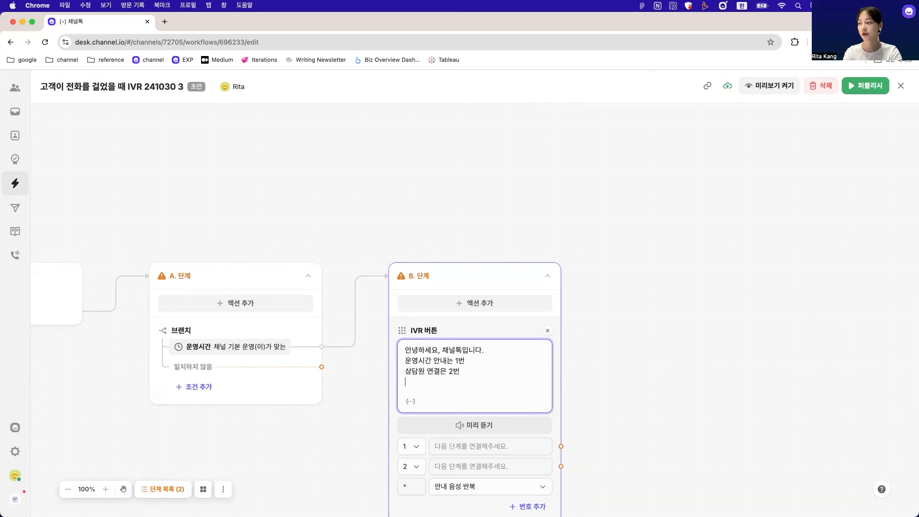
type("ㅇ예약확인은 3")
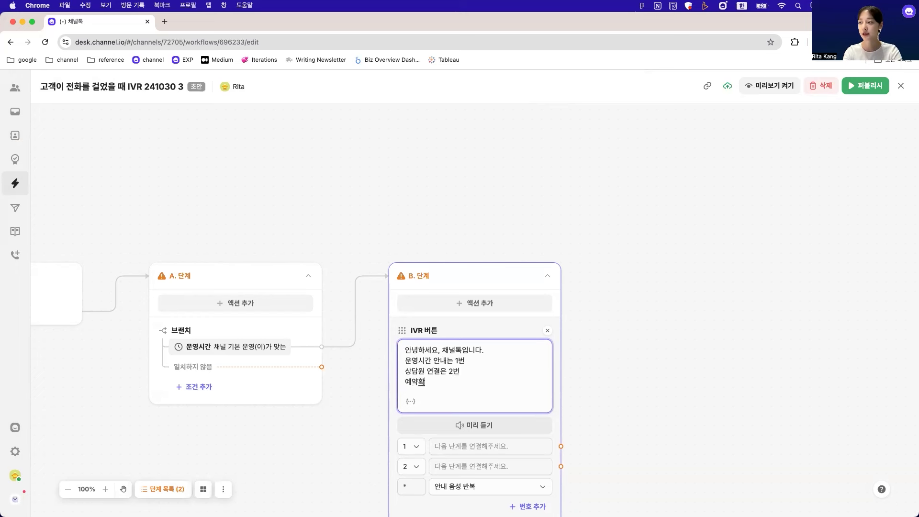
type("번")
key("Return")
type("다시드")
type("ㄷ")
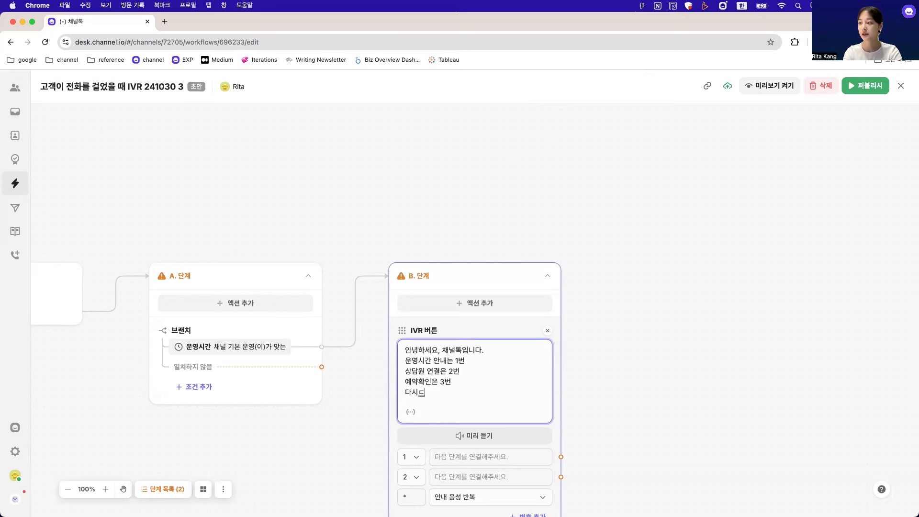
type("기는 ㅂ별표를")
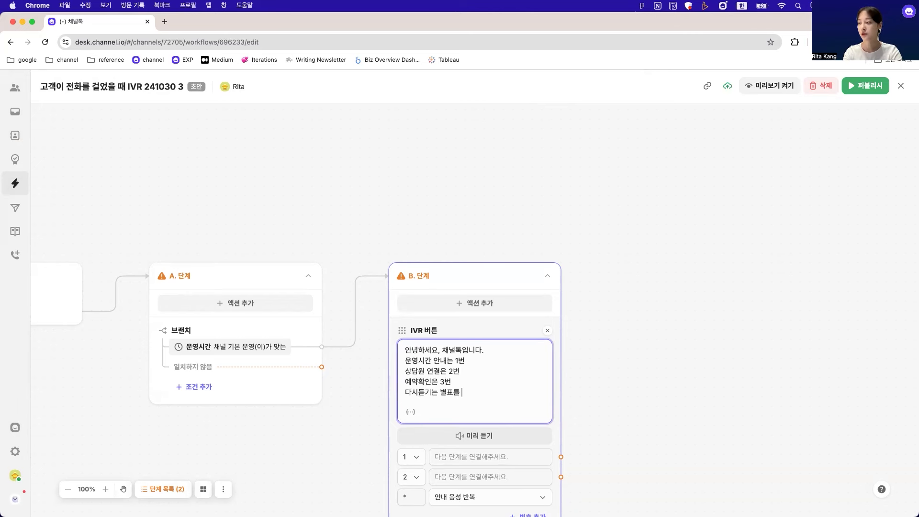
type(" 눌러주세요.")
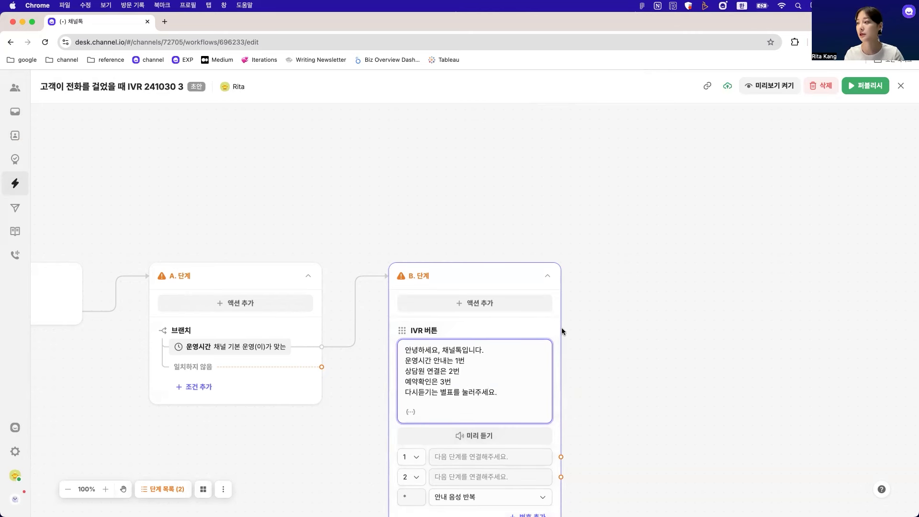
Listen to the voice preview of the IVR guidance text in step B
scroll(562, 328, "down", 3)
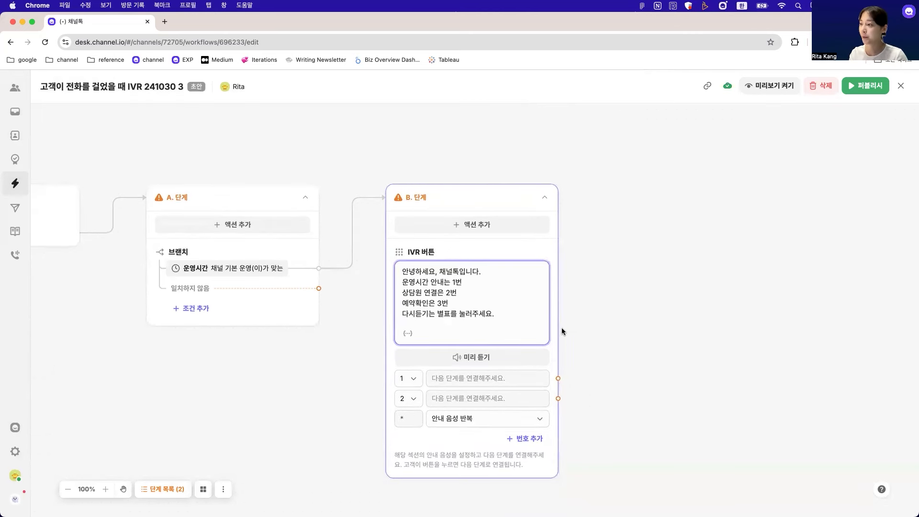
left_click(513, 365)
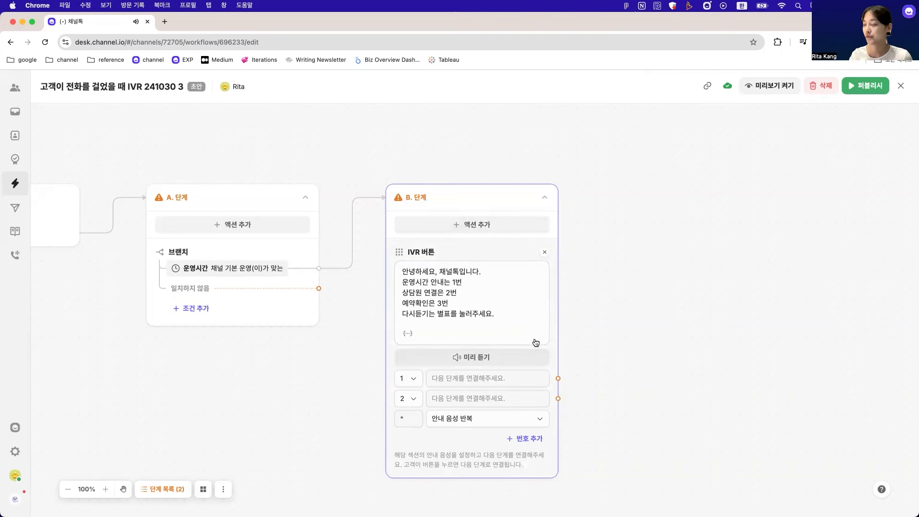
left_click(443, 314)
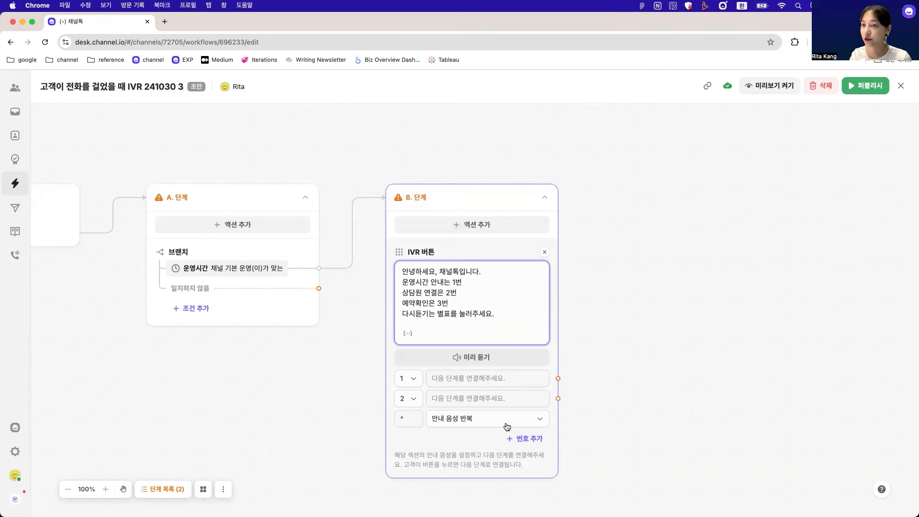
Examine the key numbers that can be chosen for the first and second IVR entries
left_click(410, 378)
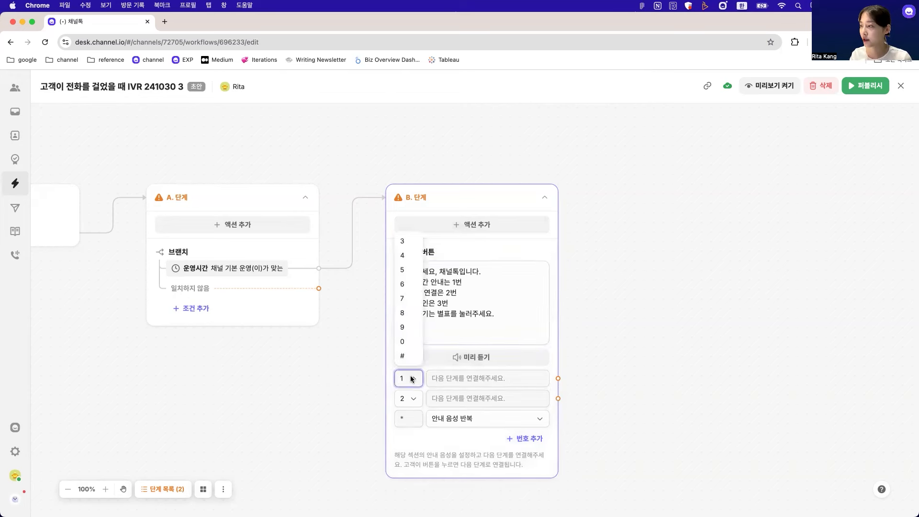
left_click(411, 400)
left_click(412, 398)
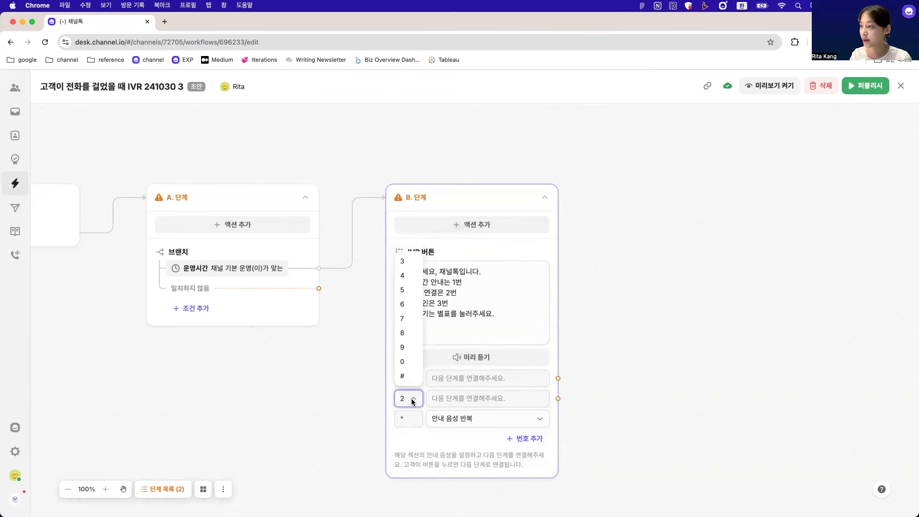
left_click(412, 398)
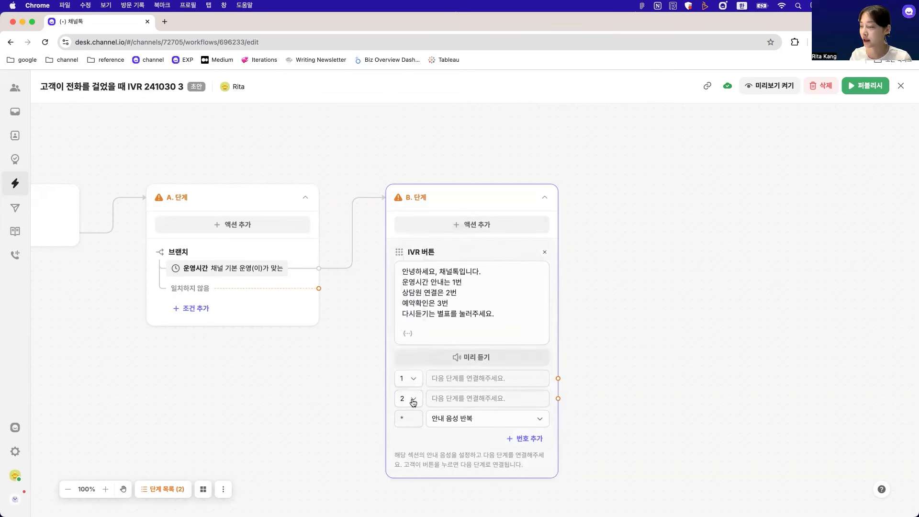
Try the 비활성화 option for the * key of the IVR step and set it back to 안내 음성 반복
left_click(455, 424)
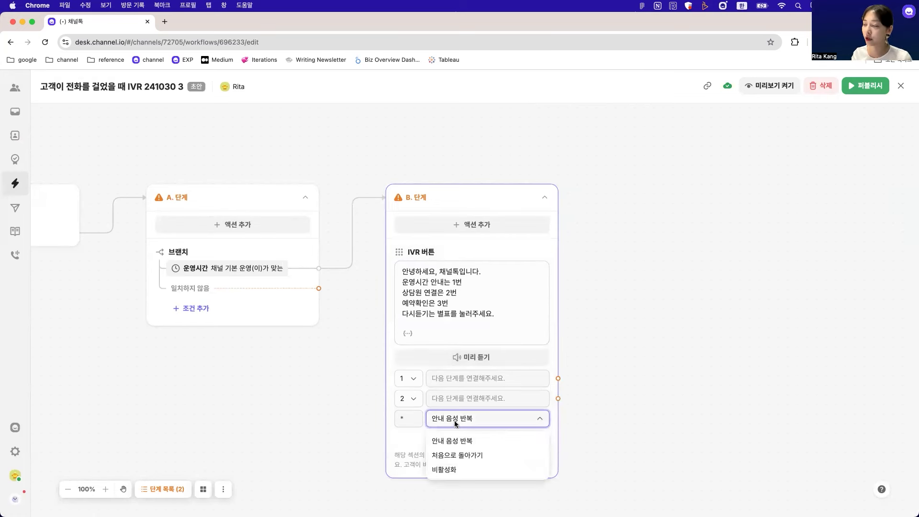
left_click(454, 424)
left_click(454, 423)
left_click(460, 469)
left_click(452, 418)
left_click(458, 441)
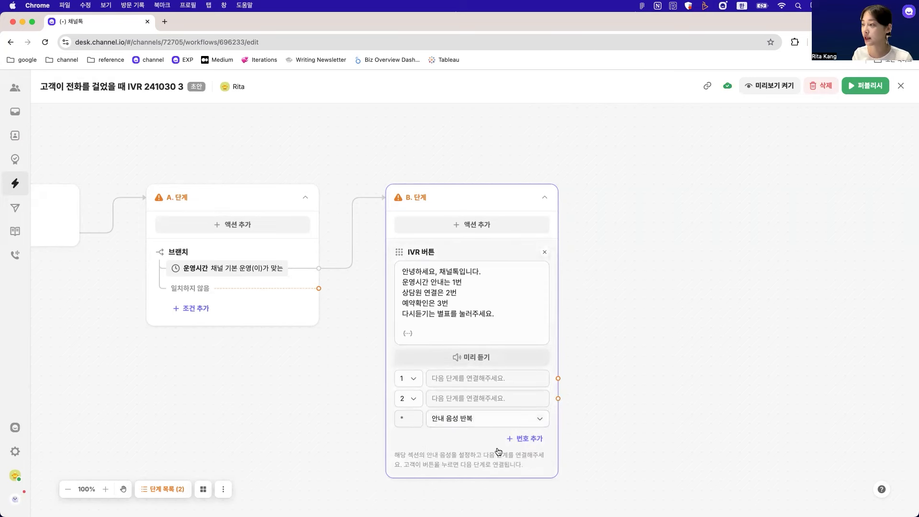
Add number 3 to the IVR step and connect a 음성 메세지 step with 텍스트 변환 to number 1
left_click(519, 439)
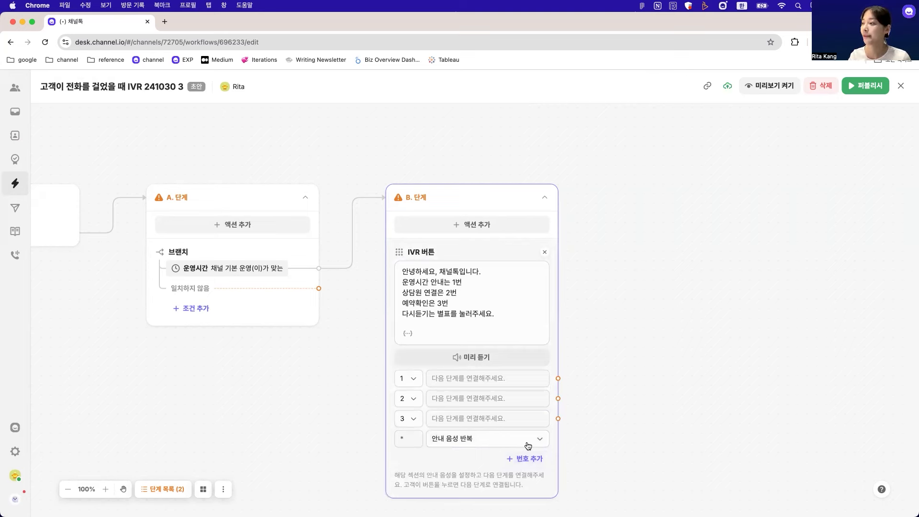
left_click(558, 378)
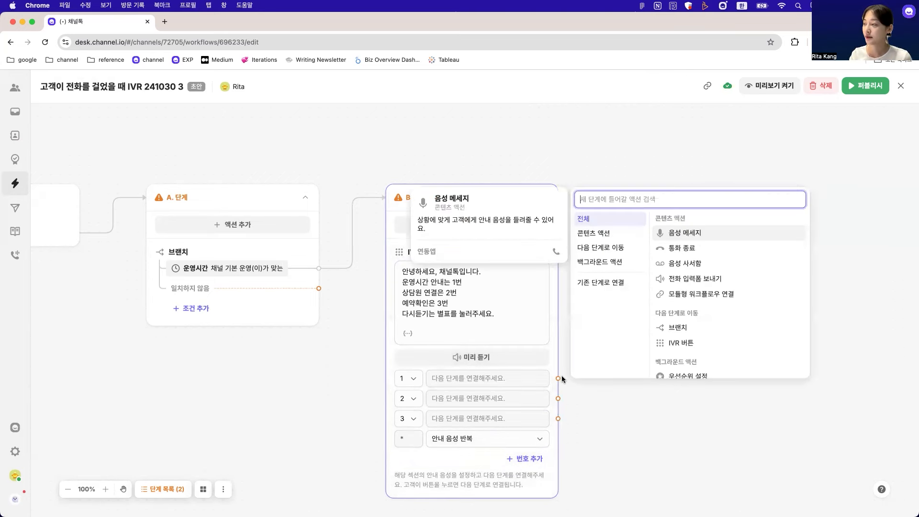
left_click(680, 233)
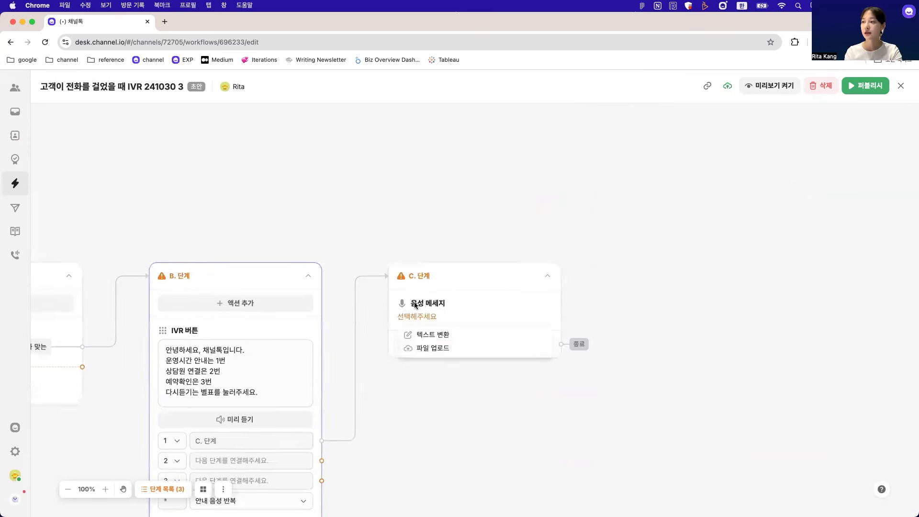
left_click(432, 340)
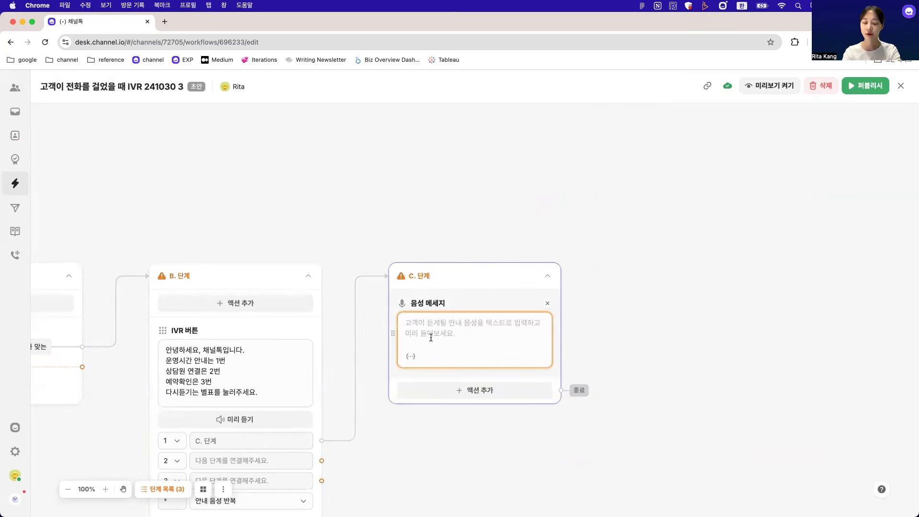
Enter the voice message of step C as "운영시간은 오전 9시부터 오후 6시까지입니다."
type("운영시간의")
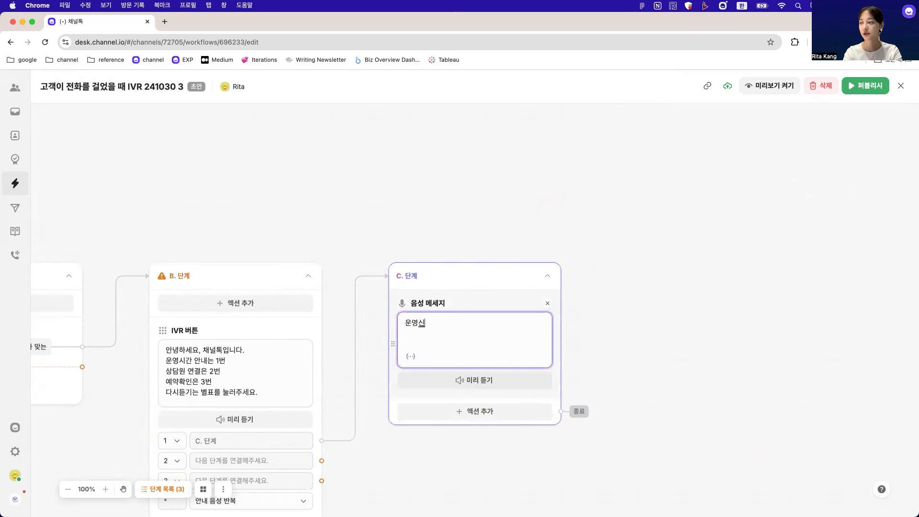
key("BackSpace")
type("은 오전 9시부터 오후 6시까지입니다.")
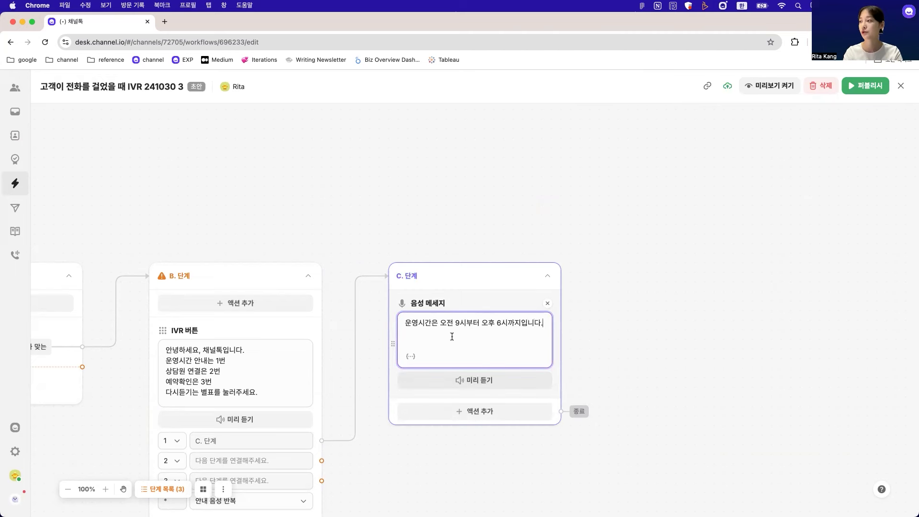
Add a 통화 종료 action after the voice message in step C
scroll(469, 354, "down", 2)
left_click(472, 363)
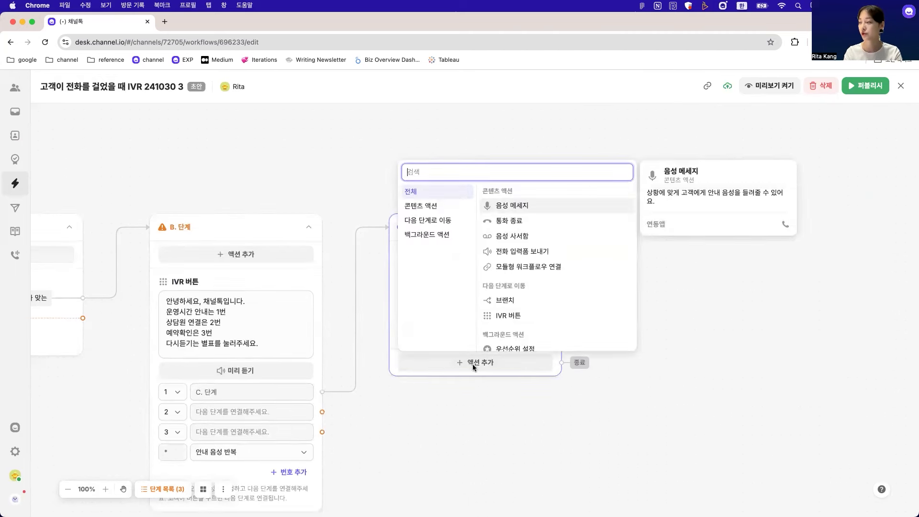
left_click(537, 221)
scroll(389, 341, "down", 1)
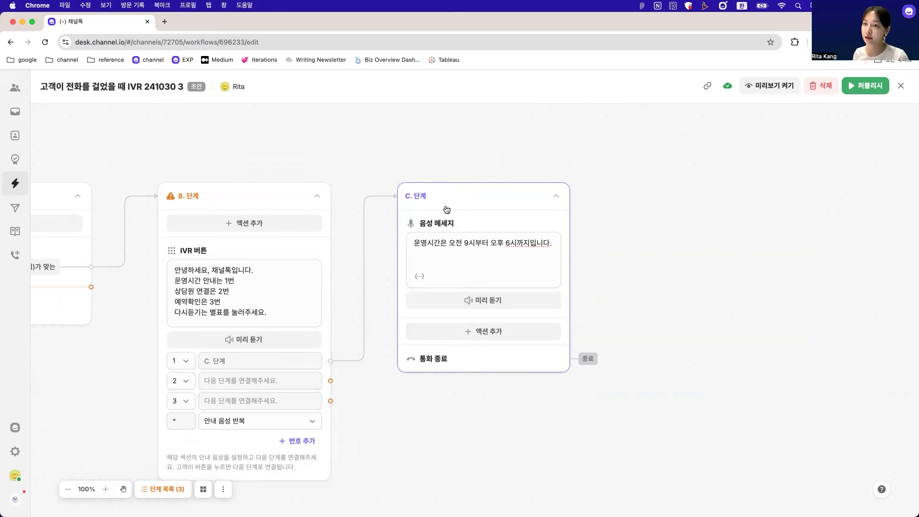
Rename step C as "운영시간 안내"
left_click(424, 194)
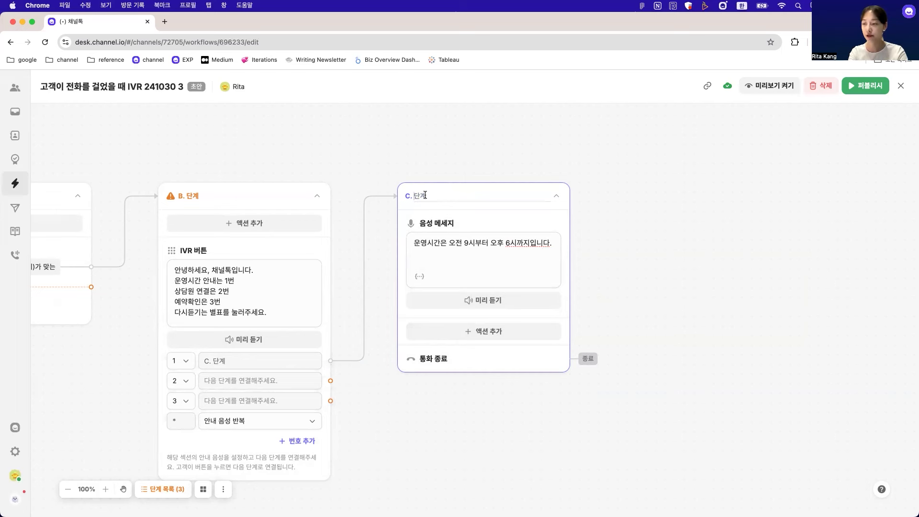
type("운영")
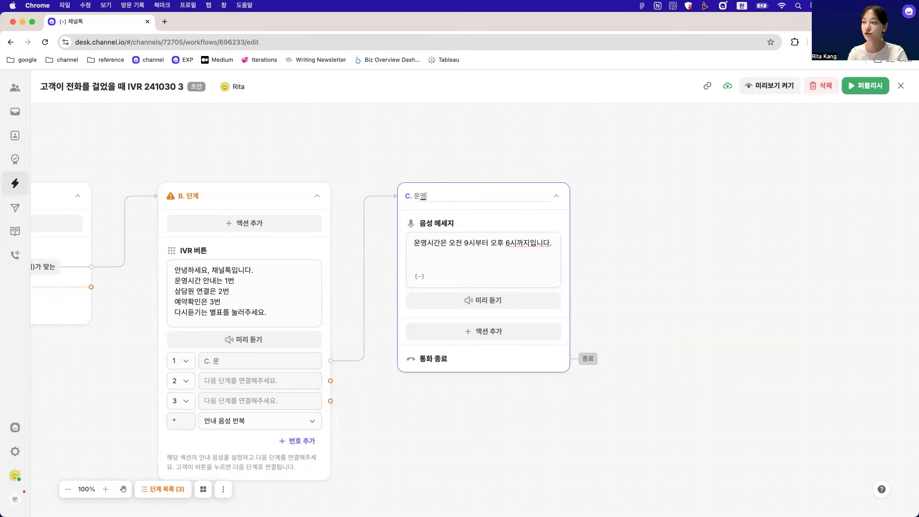
type("시간 앤내")
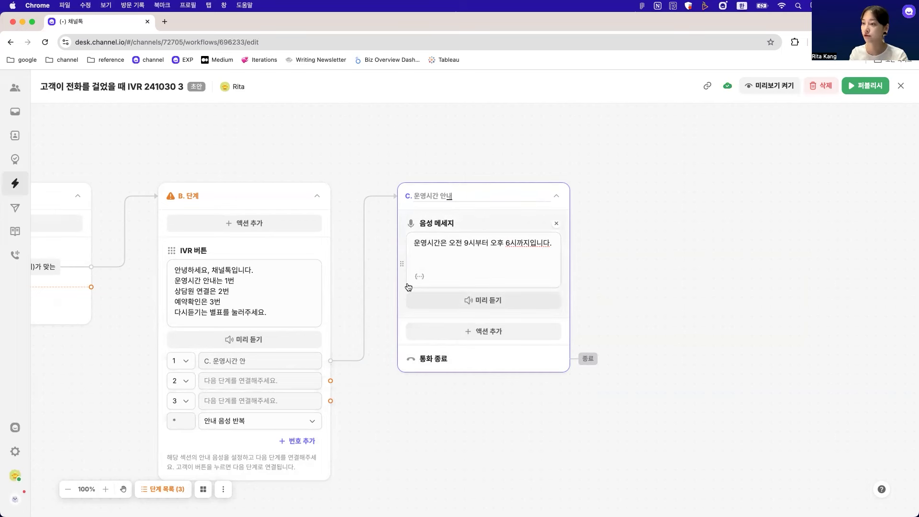
Connect a 음성 메세지 step with text input to number 2 of the IVR step
left_click(330, 382)
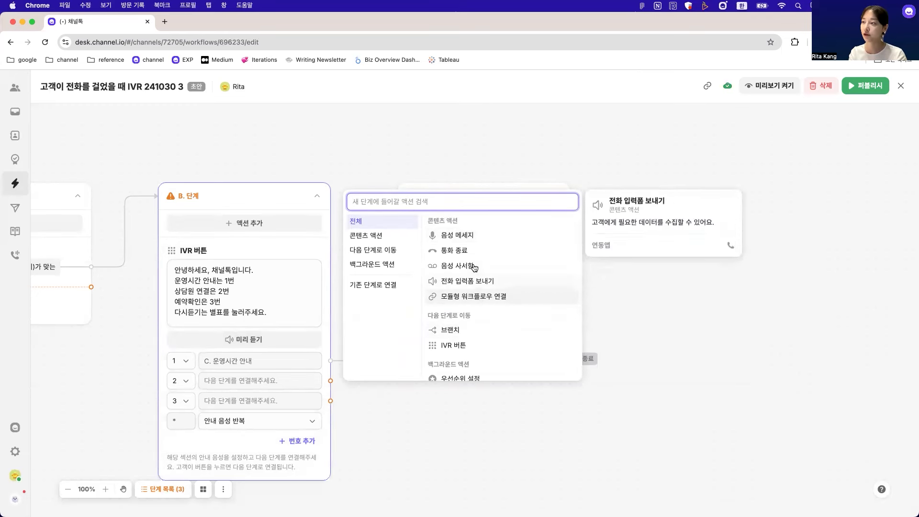
left_click(458, 235)
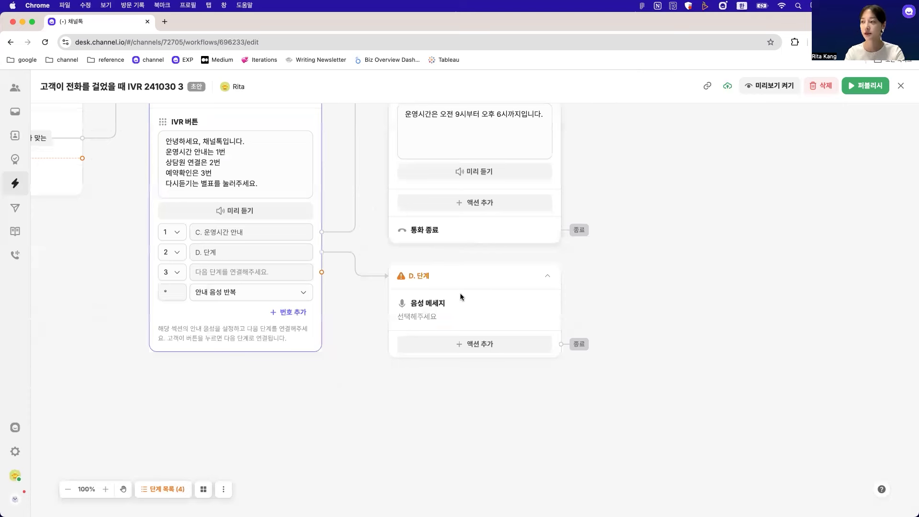
left_click(459, 313)
left_click(437, 335)
Enter the voice message of step D as "연결까지 다소 시간이 걸릴 수 있습니다. 잠시만 기다려주세요."
type("퇴")
key("BackSpace")
type("연결까지 댔")
type("소 시간이 걸릴 숙")
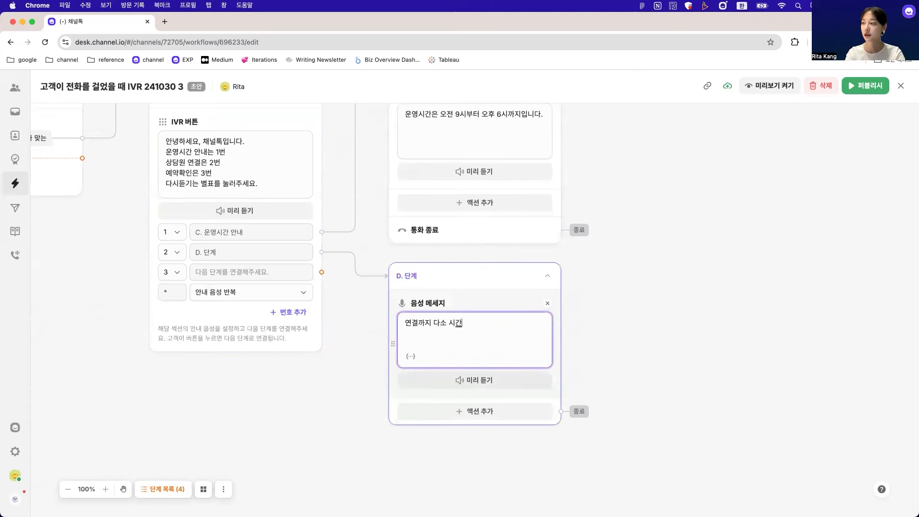
type("있습니다. 잠시 만 기다려주세요.")
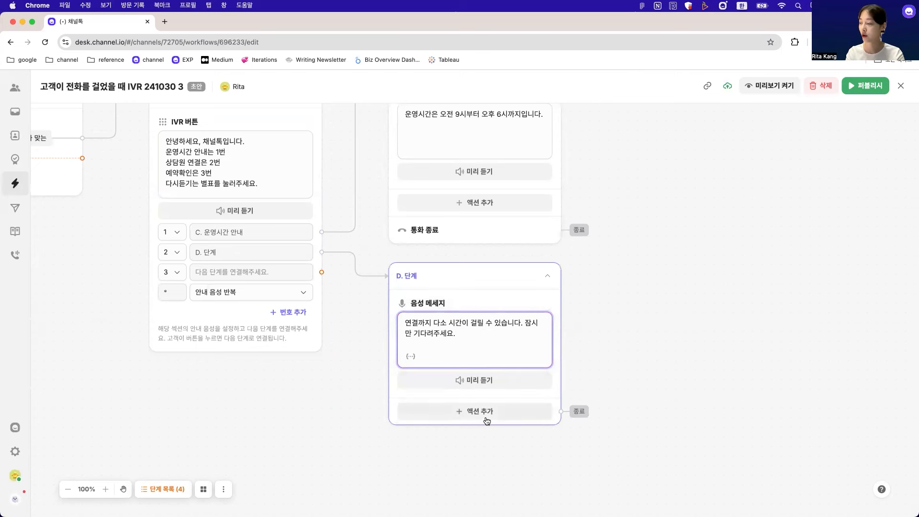
Add a 팀 배정 action for 전화상담팀 to step D and rename the step as "상담원 연결"
left_click(486, 419)
type("팀")
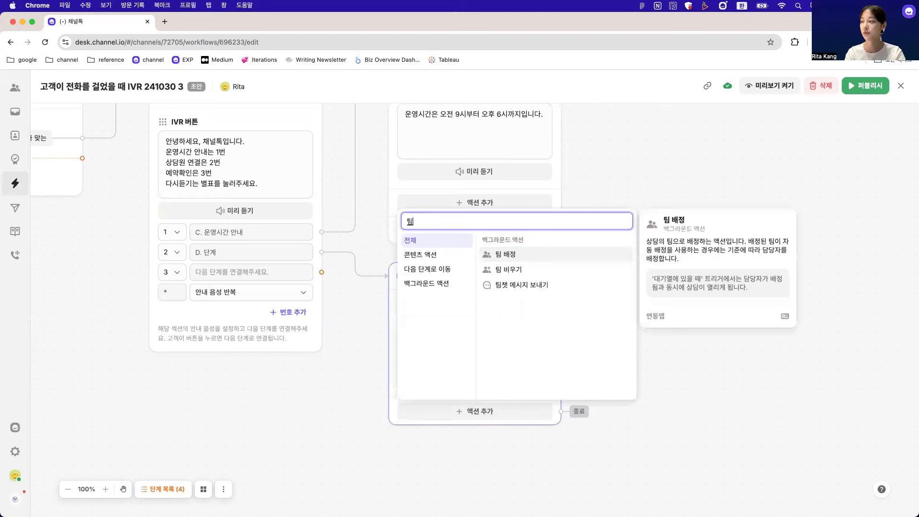
left_click(513, 255)
left_click(424, 423)
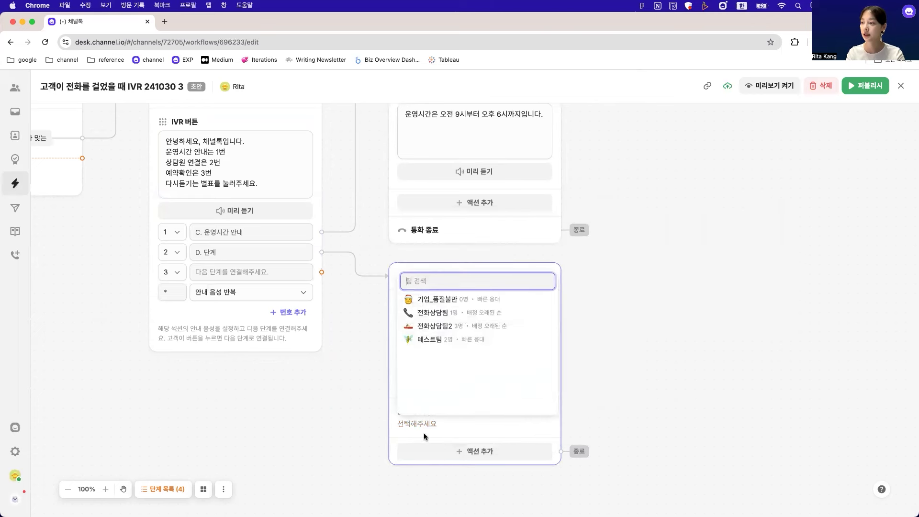
left_click(478, 312)
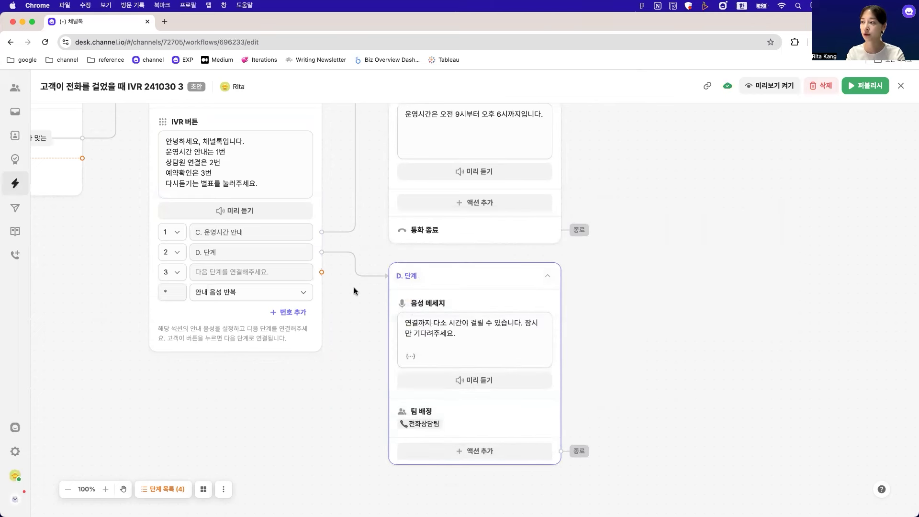
double_click(421, 275)
type("상담원 연계")
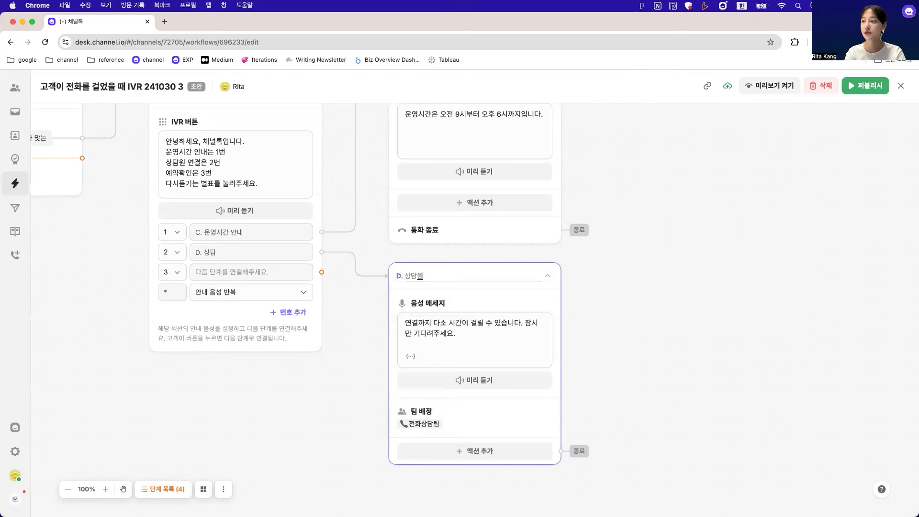
Connect a 전화 입력폼 보내기 step to number 3 and save its question as "본인 확인을 위해 핸드폰 번호 입력 후 #버튼을 눌러주세요."
left_click(322, 271)
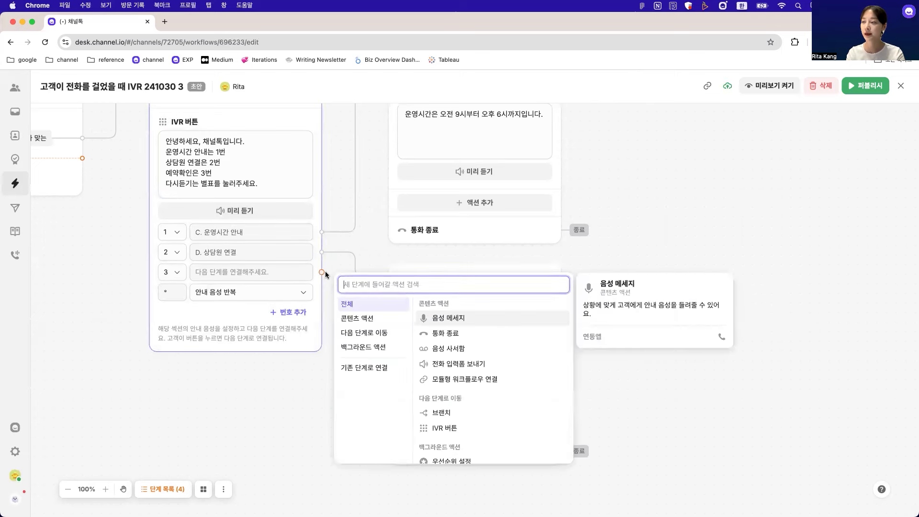
left_click(448, 362)
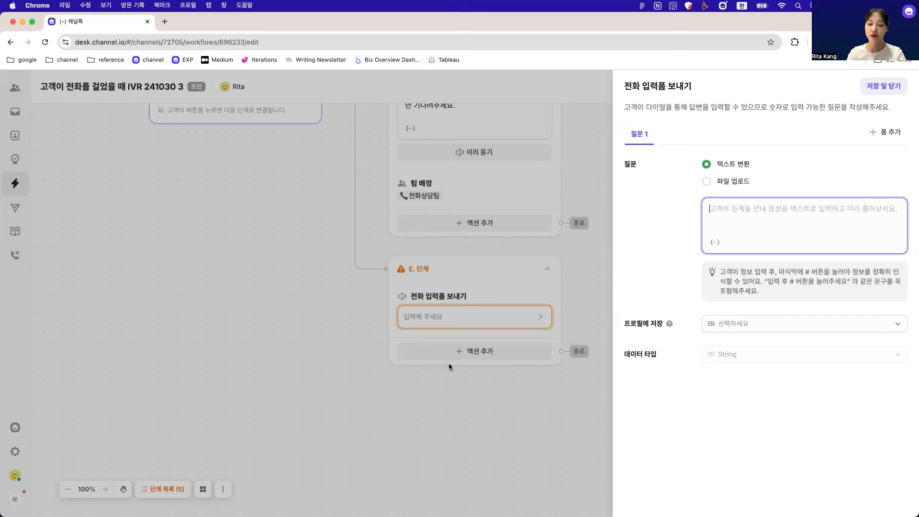
type("본")
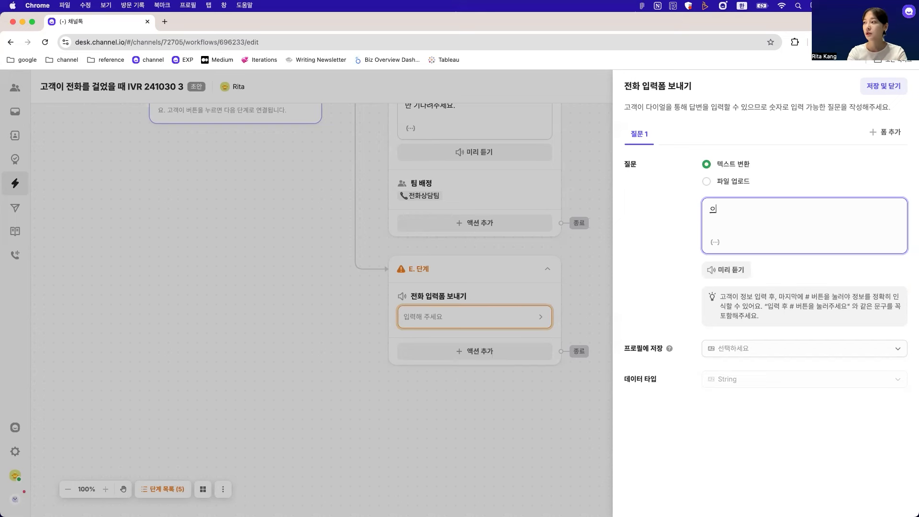
type("인 확인을 위해 ")
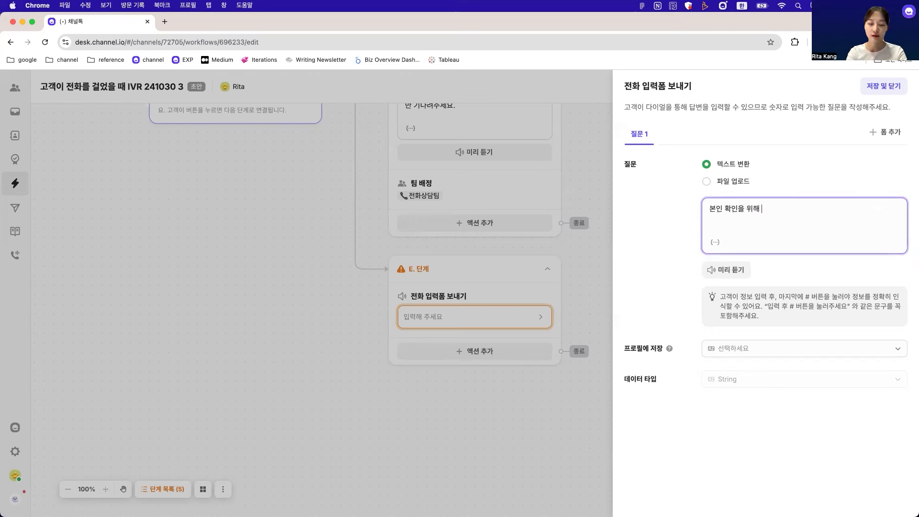
type("핸")
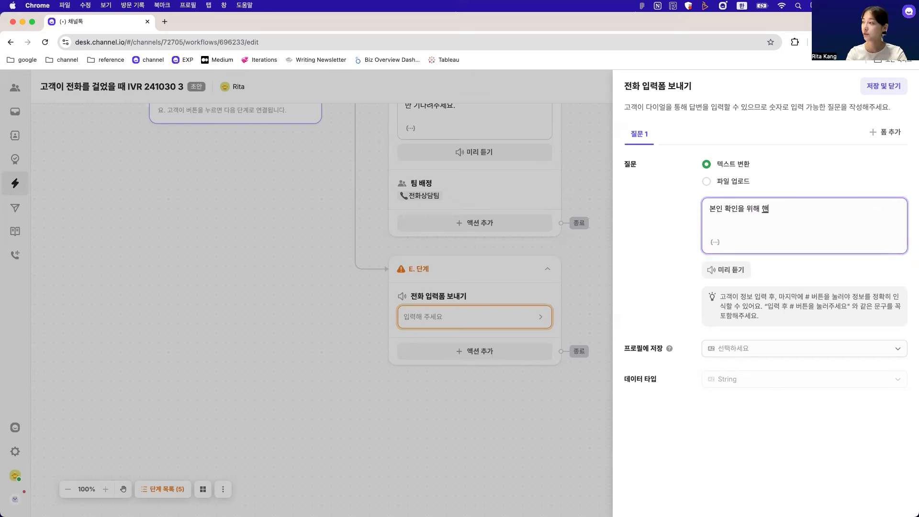
type("드폰 ㅂ번호 입력 후 ")
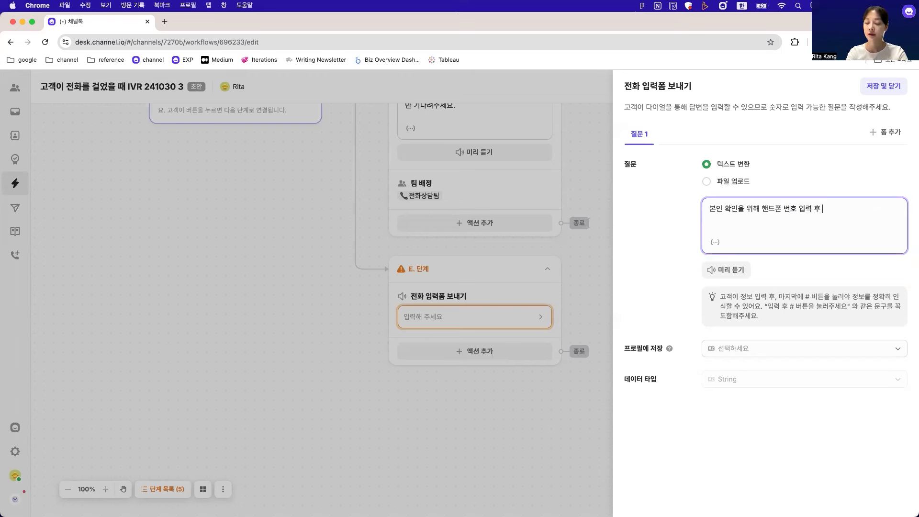
type("#")
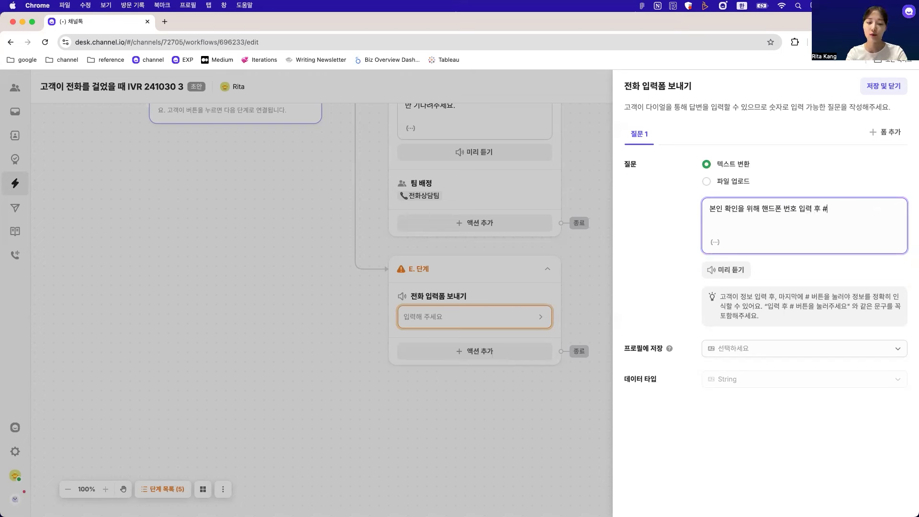
type("버튼을 눌러주세요.")
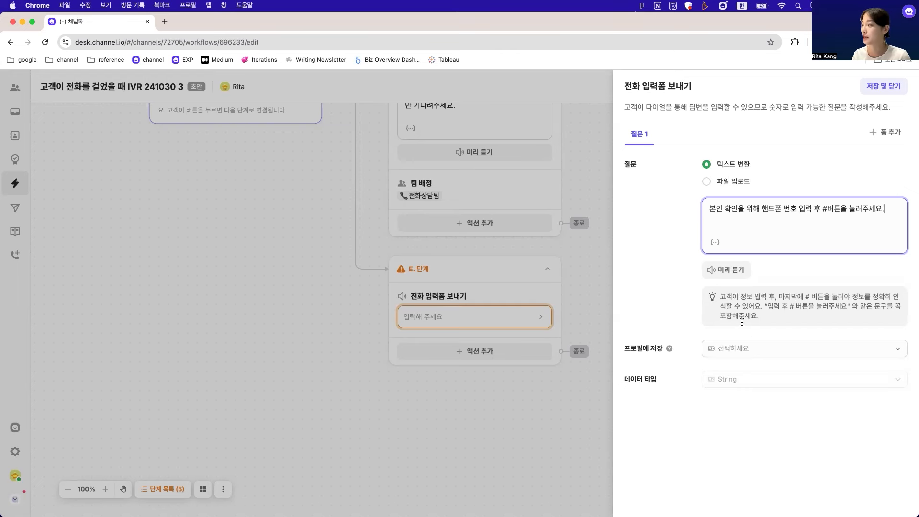
left_click_drag(765, 306, 850, 305)
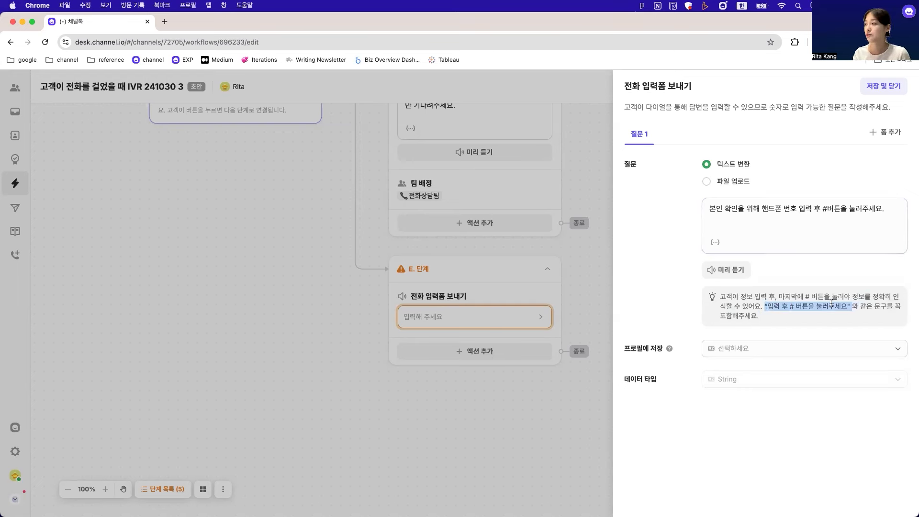
left_click(881, 87)
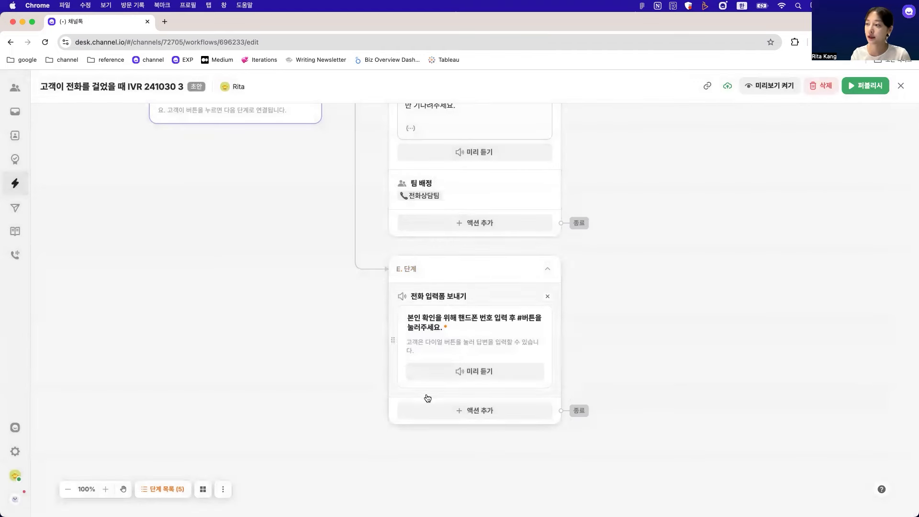
Add a 팀 배정 action for 전화상담팀 after the phone input form in step E
left_click(426, 410)
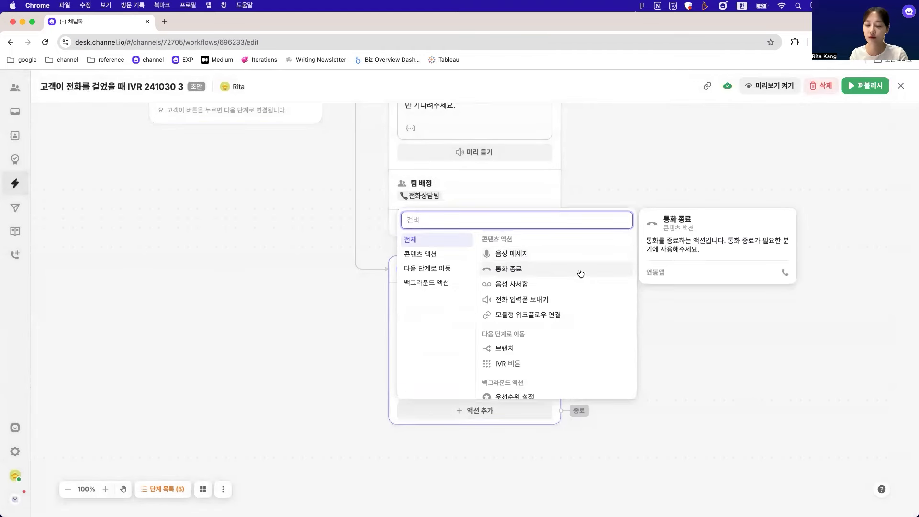
type("팀")
left_click(515, 252)
left_click(442, 425)
left_click(456, 323)
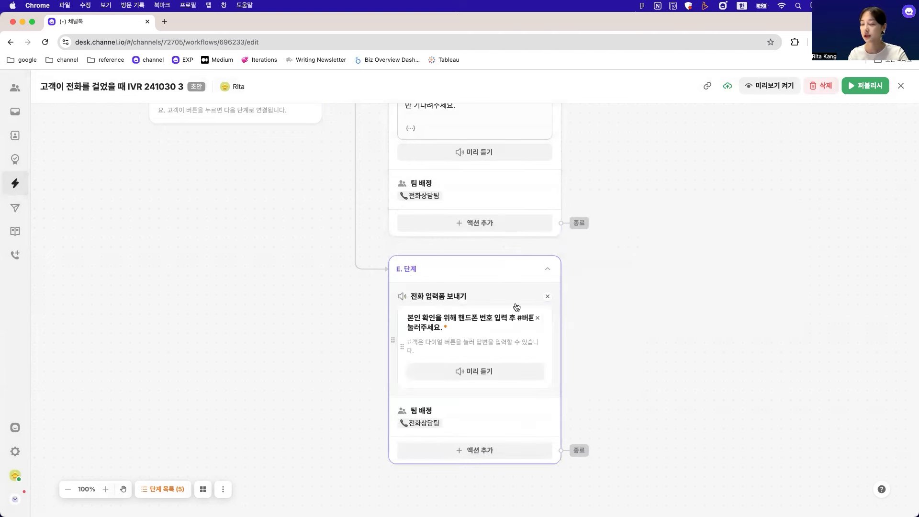
Rename step E as "예약 확인"
scroll(262, 333, "up", 3)
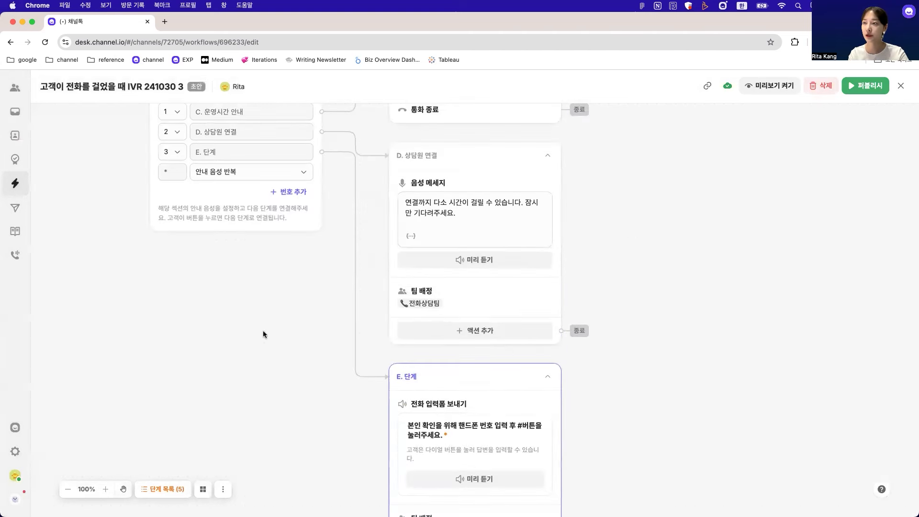
scroll(263, 334, "up", 4)
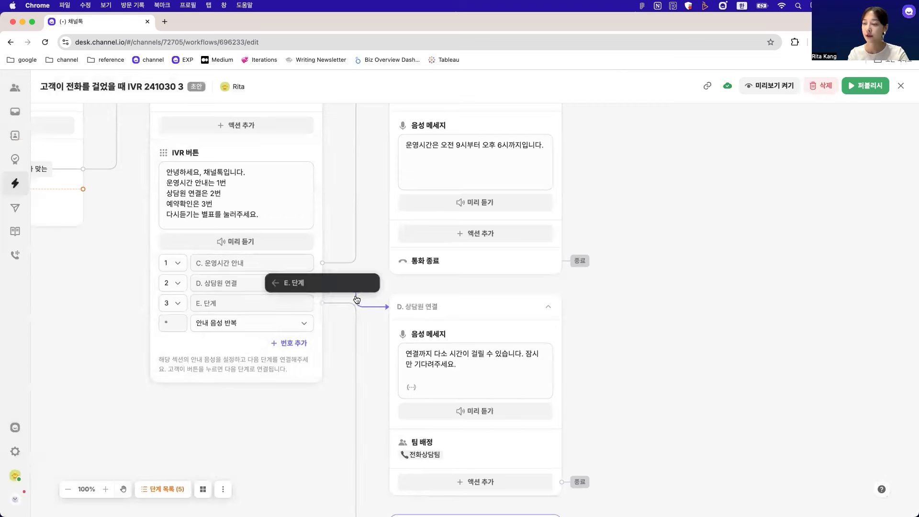
scroll(418, 346, "down", 5)
key("BackSpace")
key("BackSpace")
type("예약 확인")
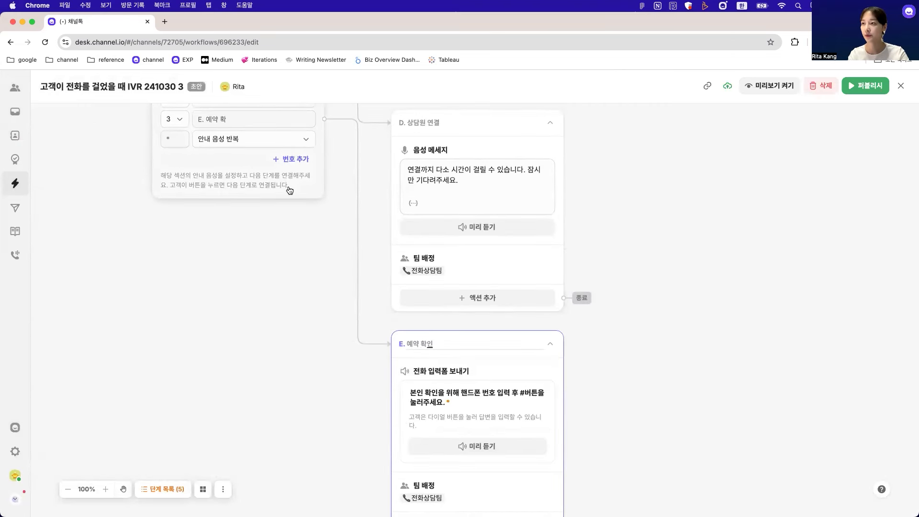
Review the workflow from the operating-hours branch through the IVR step to the steps connected to numbers 1 to 3
scroll(297, 445, "up", 6)
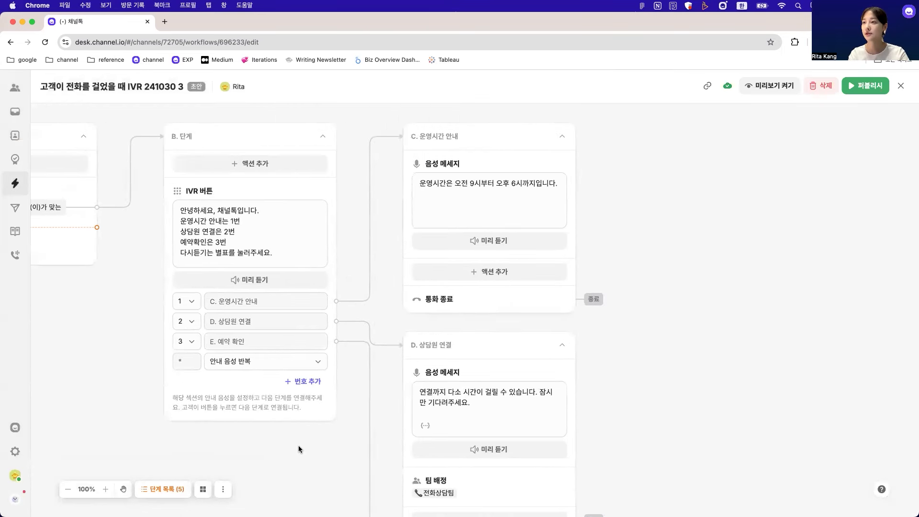
scroll(297, 445, "down", 5)
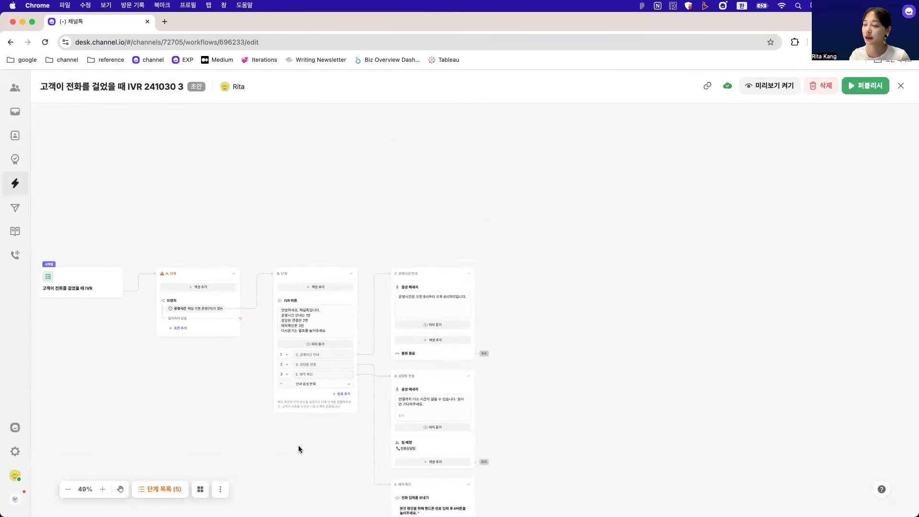
scroll(297, 445, "down", 1)
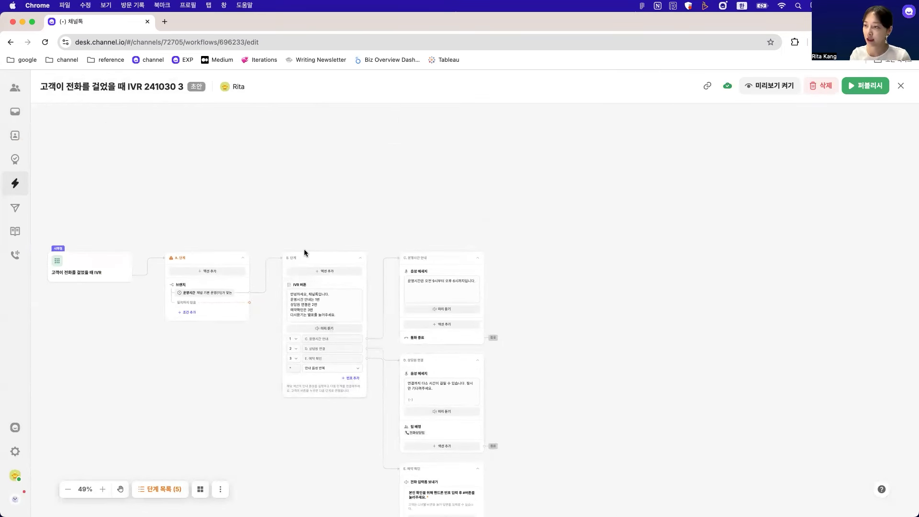
scroll(304, 252, "up", 1)
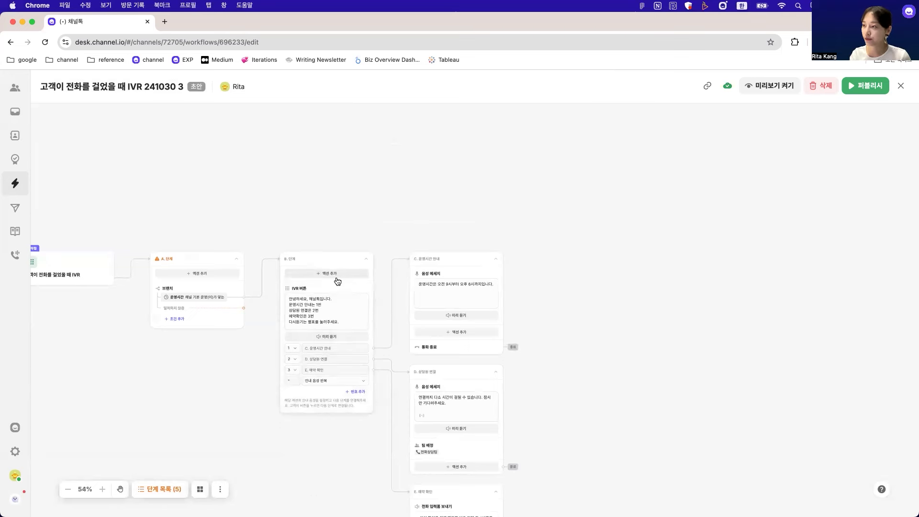
scroll(337, 281, "up", 3)
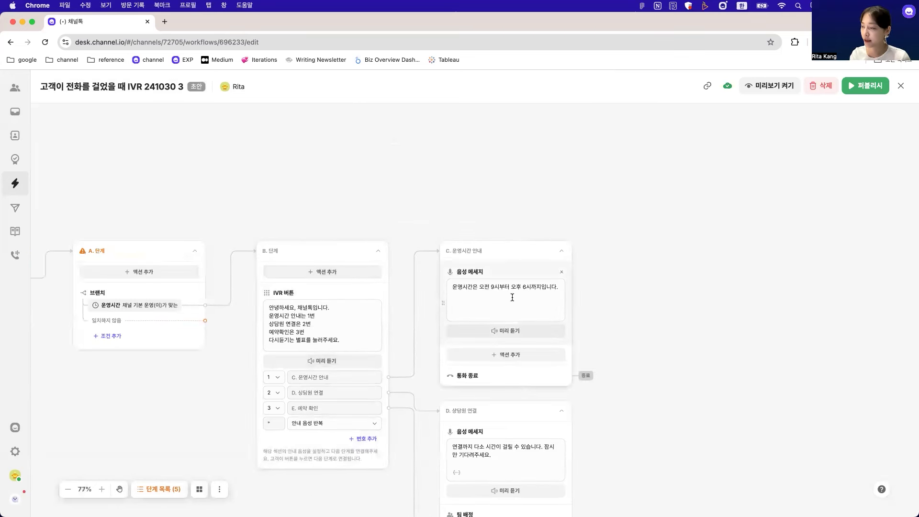
scroll(512, 297, "down", 5)
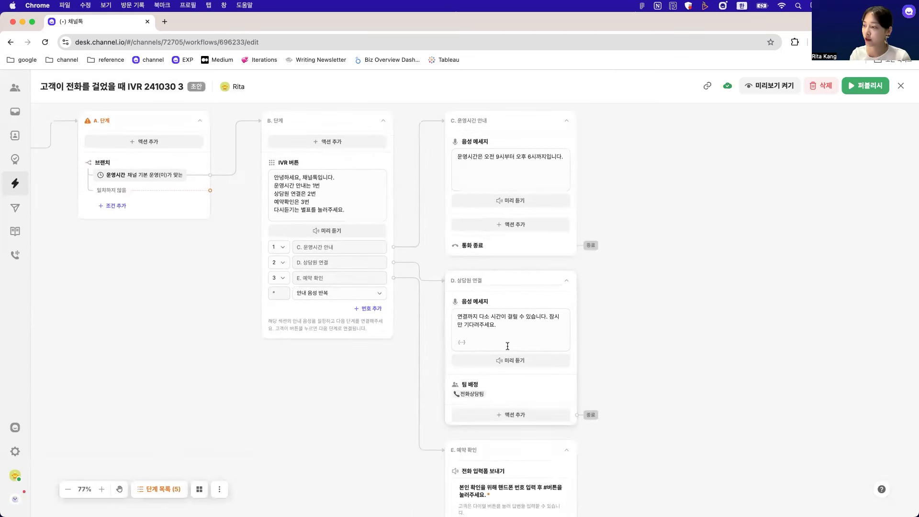
scroll(507, 345, "down", 3)
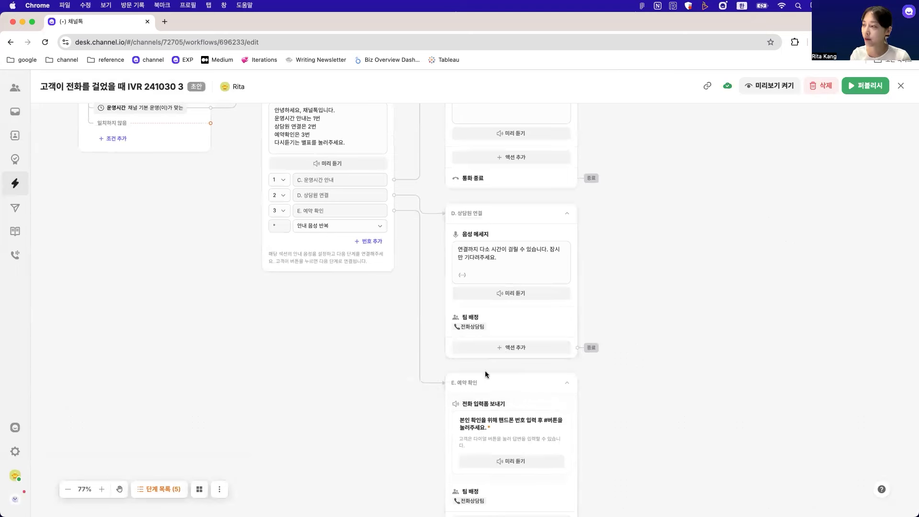
scroll(485, 374, "down", 5)
scroll(463, 411, "up", 3)
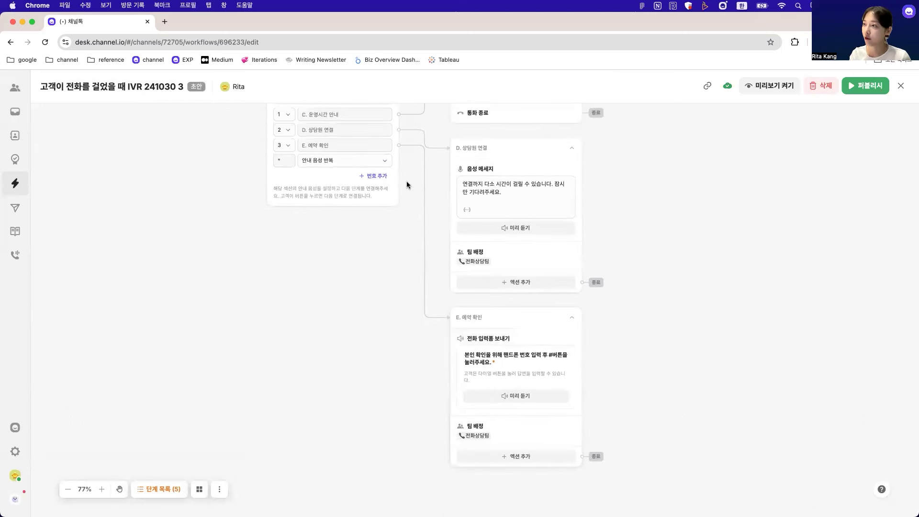
Add number 4 to the IVR menu and connect it to a new 음성 사서함 step
left_click(376, 176)
left_click(400, 160)
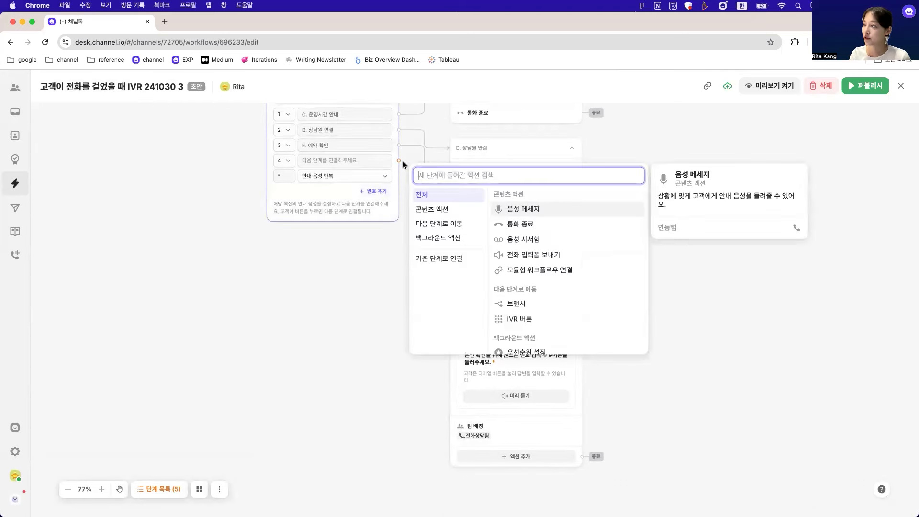
left_click(527, 241)
left_click(459, 336)
left_click(452, 352)
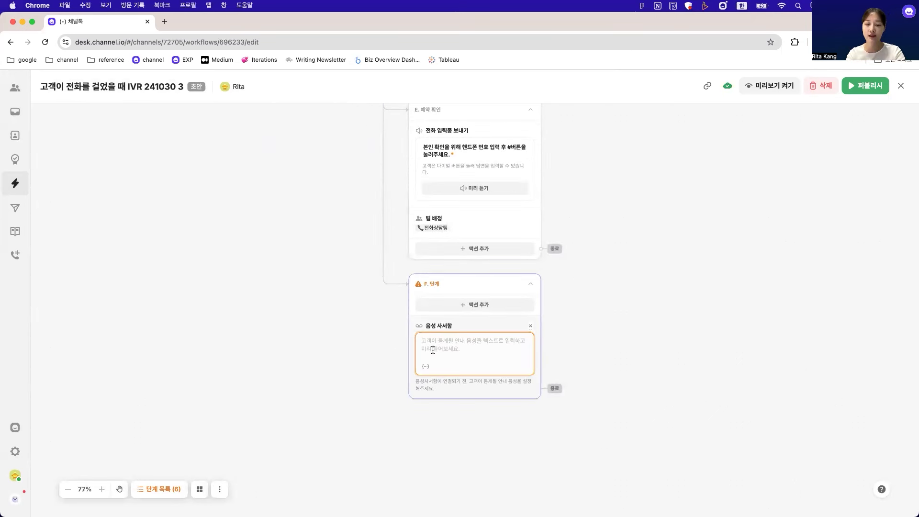
Write the voicemail announcement in step F as "음성사서함이 연결됩니다. 삐소리 이후 말씀해 주세요. #버튼을 눌러주세요."
type("음")
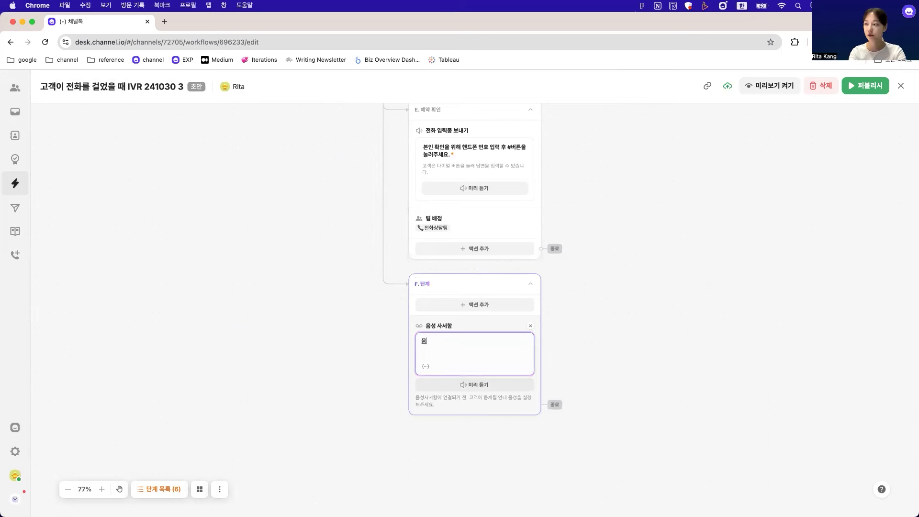
type("성사서함이 연결됩니다")
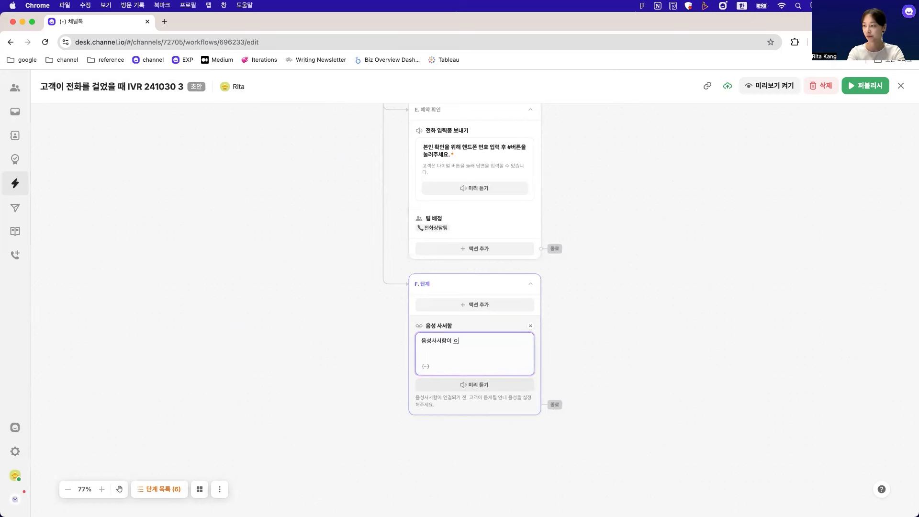
type(". 삐소")
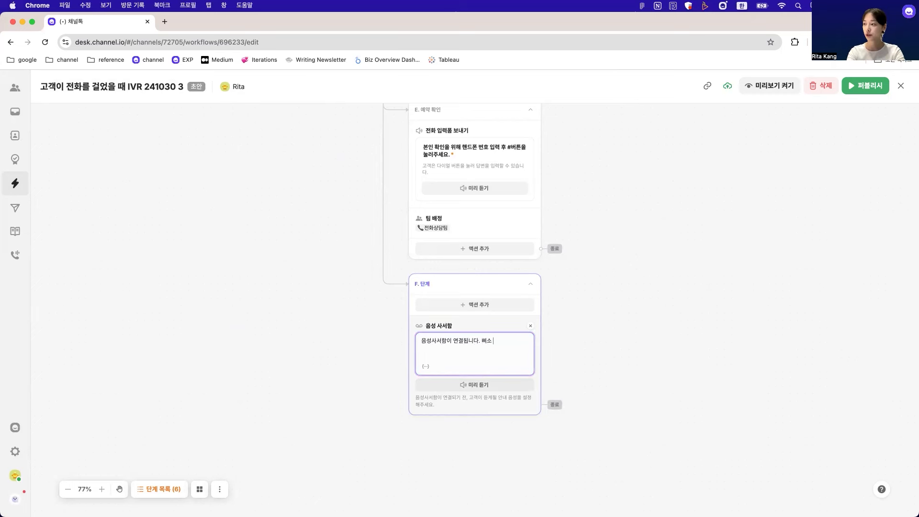
type("리 이후 메씀해 주세요.")
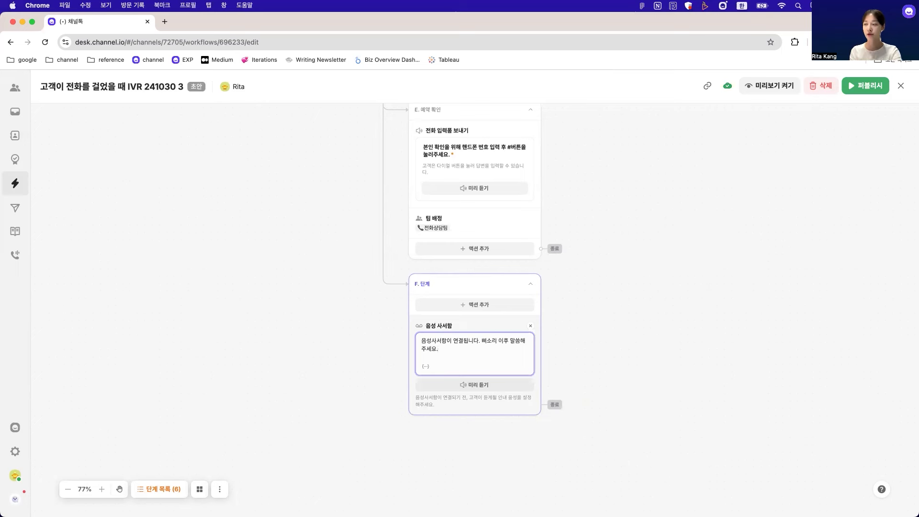
type("#")
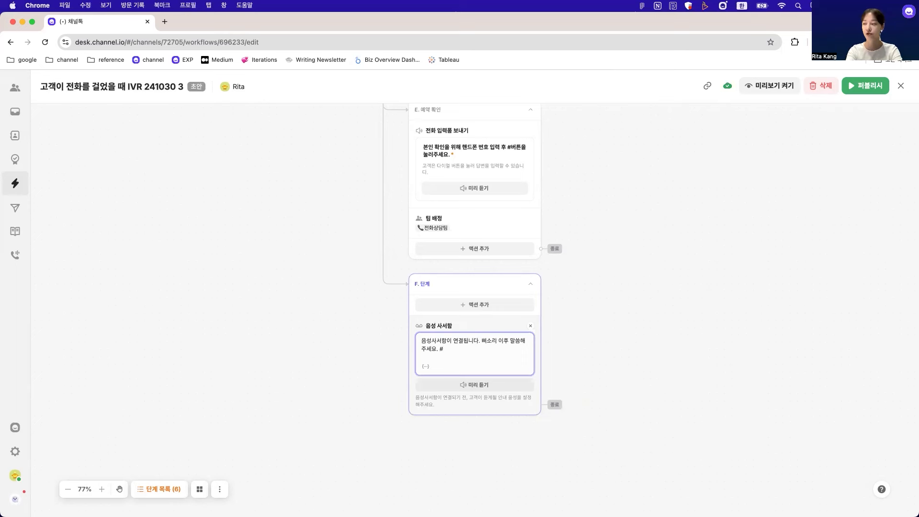
type("버튼을 눌러주세요.")
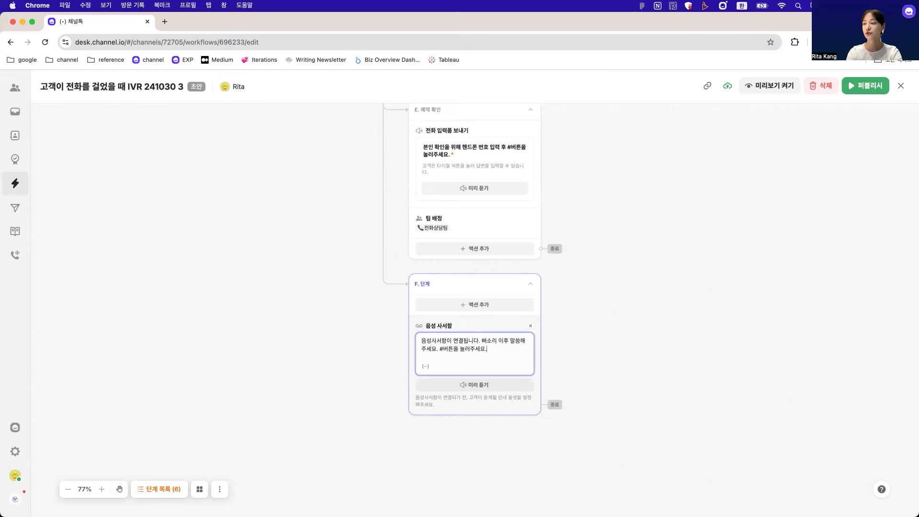
Close the draft workflow and open the running IVR workflow "IVR 경험 설계하기-채널톡(고객사례)"
scroll(360, 373, "up", 5)
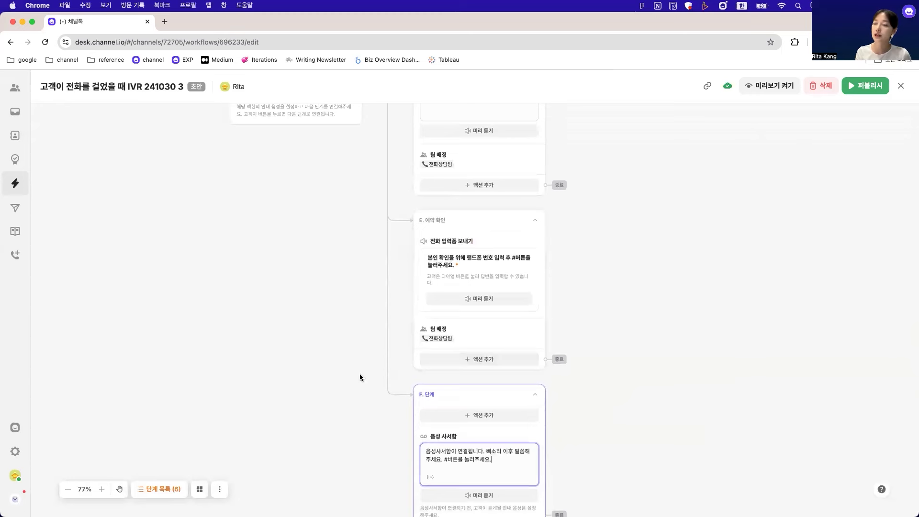
scroll(360, 377, "up", 1)
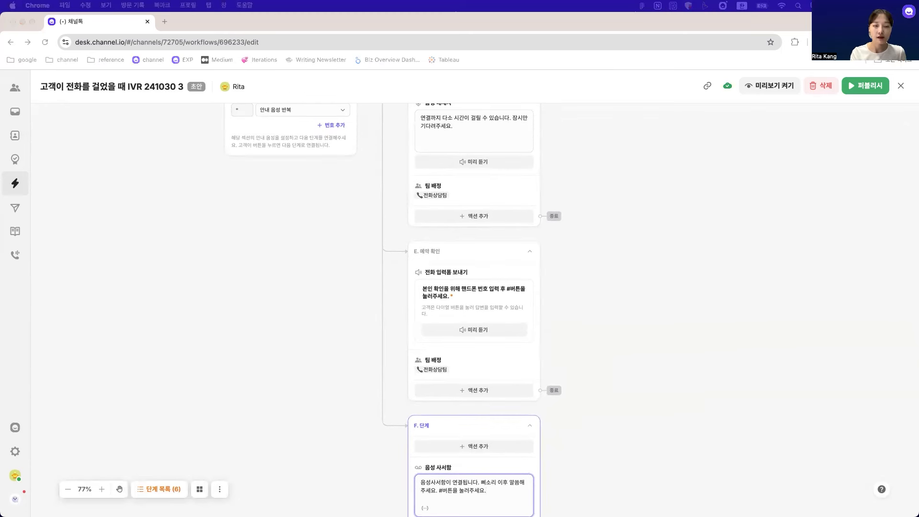
scroll(357, 275, "up", 4)
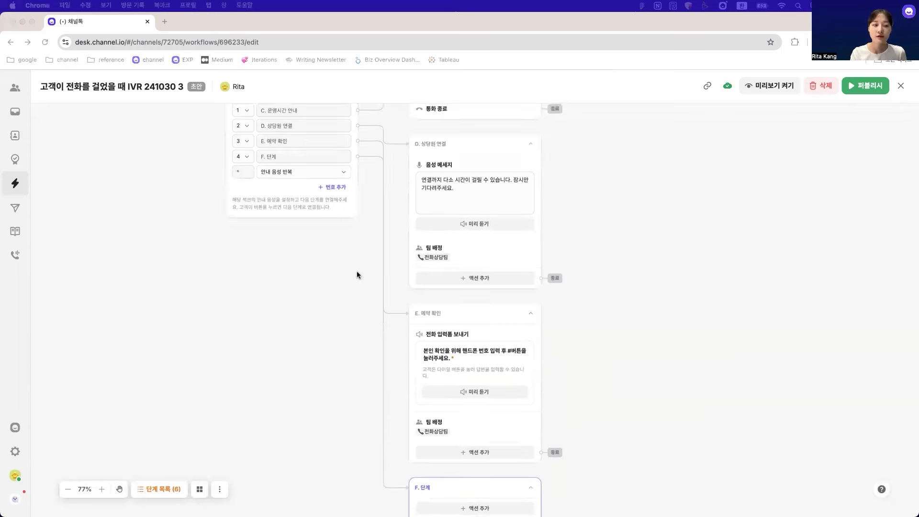
scroll(357, 274, "up", 5)
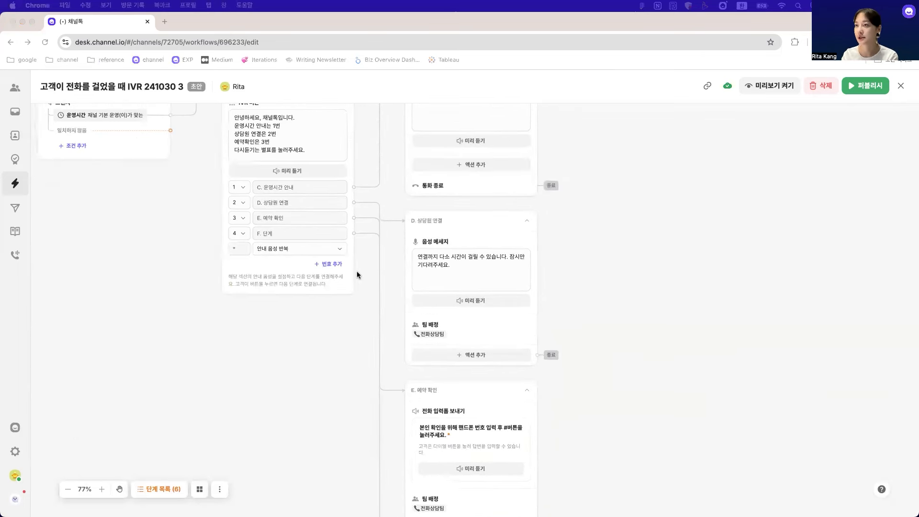
left_click(900, 85)
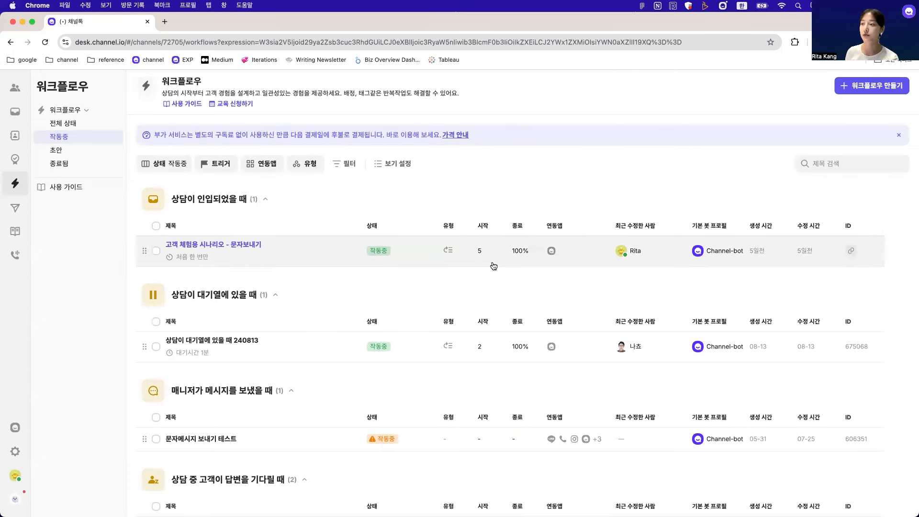
scroll(273, 387, "down", 10)
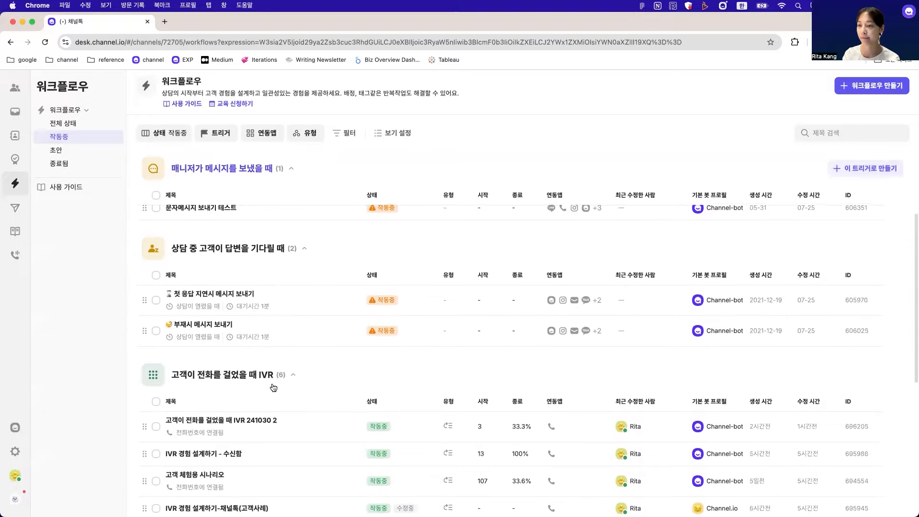
scroll(273, 387, "down", 3)
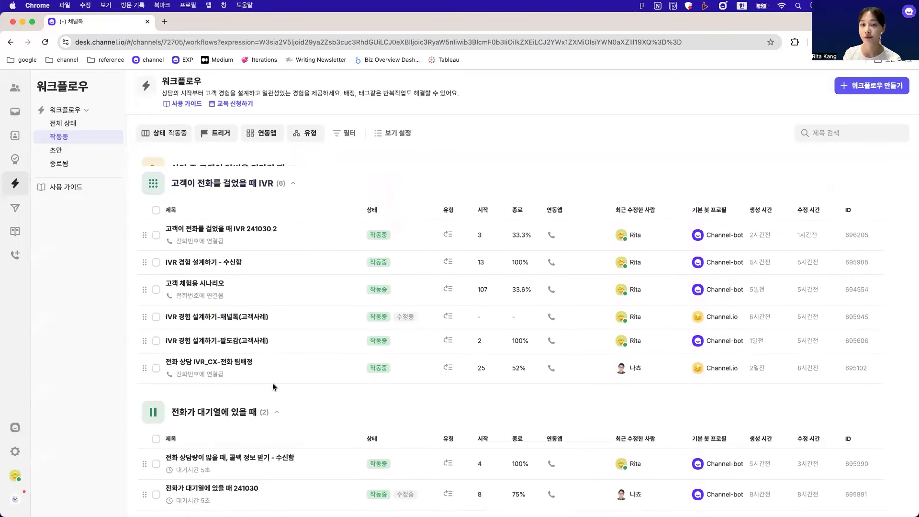
left_click(258, 314)
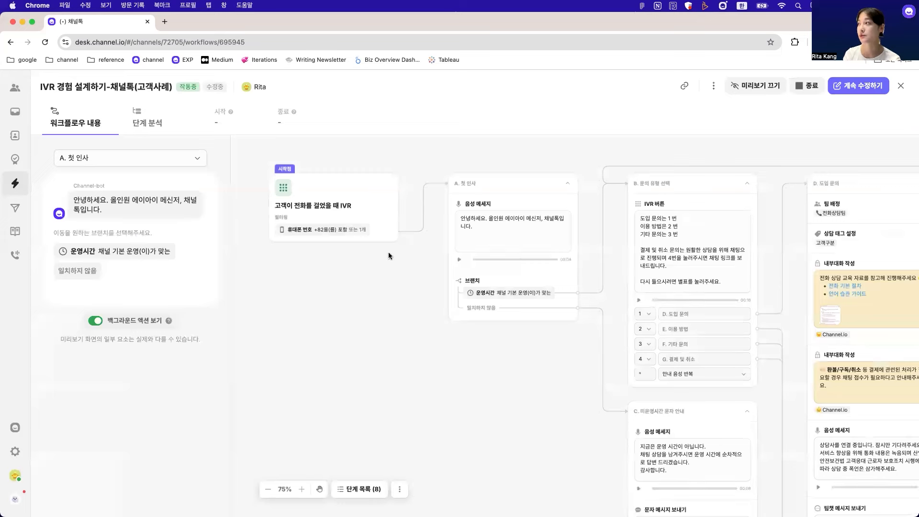
Turn off the preview and examine the example's greeting, operating-hours branch, IVR menu and 도입 문의 step
left_click(756, 85)
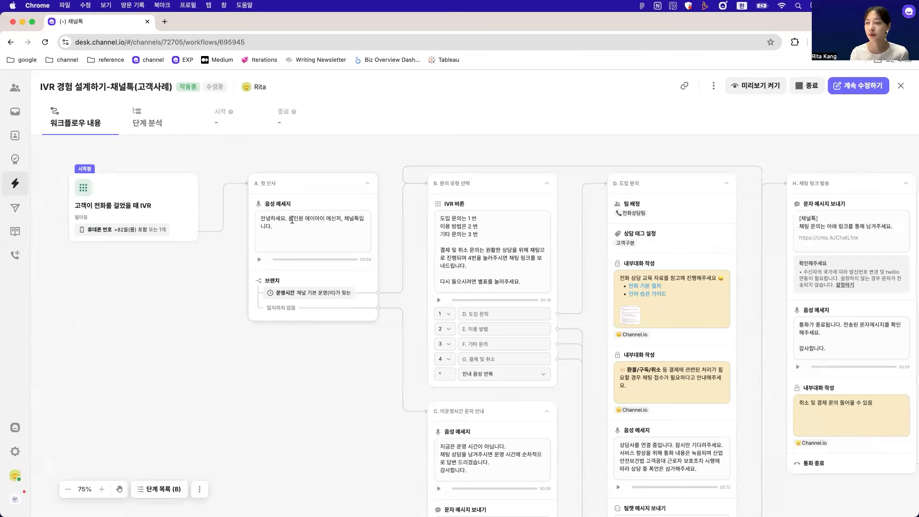
scroll(99, 225, "right", 1)
scroll(100, 225, "right", 2)
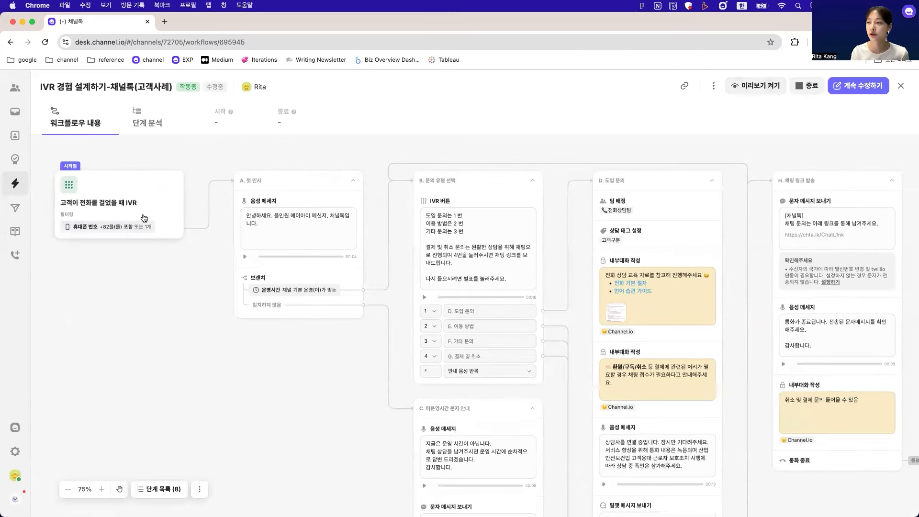
scroll(144, 217, "right", 3)
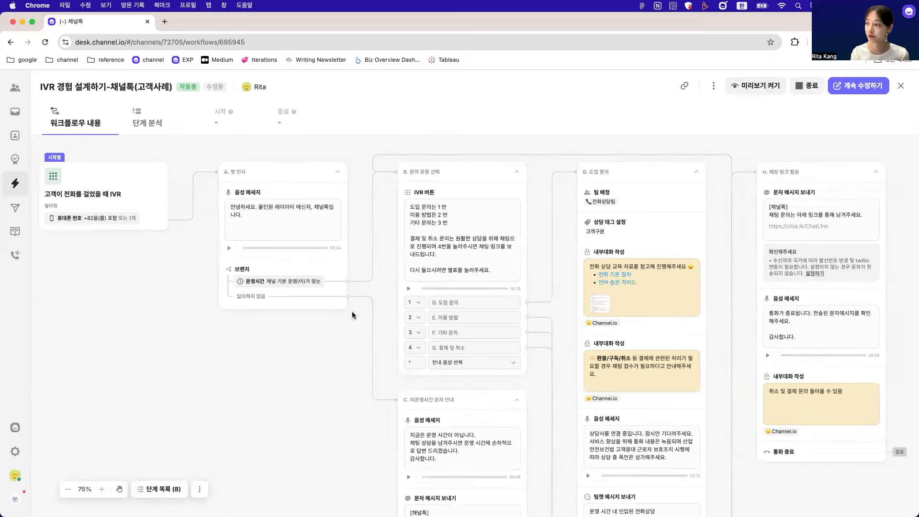
scroll(352, 314, "right", 3)
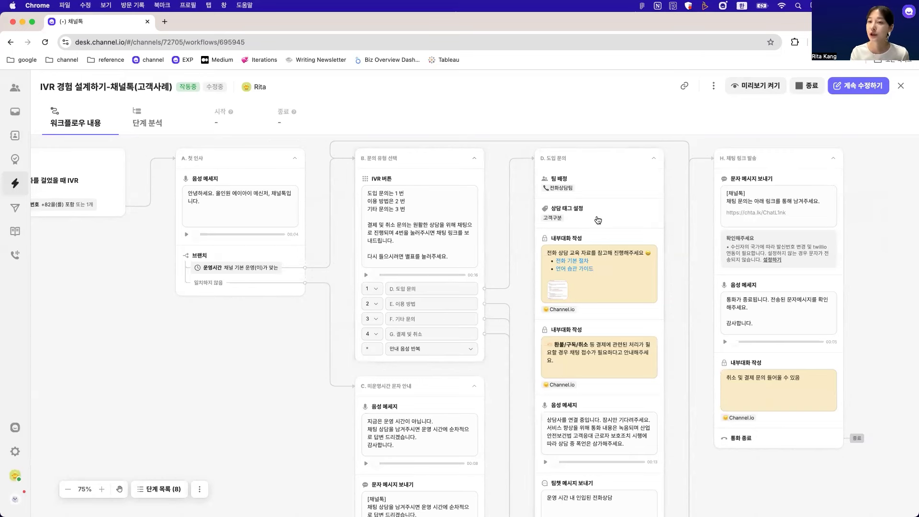
scroll(597, 249, "up", 1)
scroll(597, 249, "up", 3)
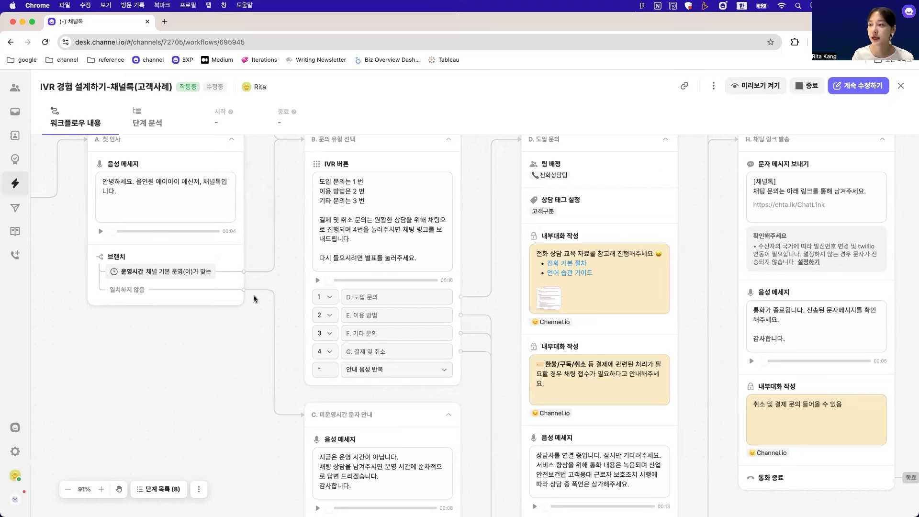
Examine the example's out-of-hours text guidance, the steps for each inquiry number, and the 결제 및 취소 path to 채팅 링크 발송
scroll(259, 369, "down", 5)
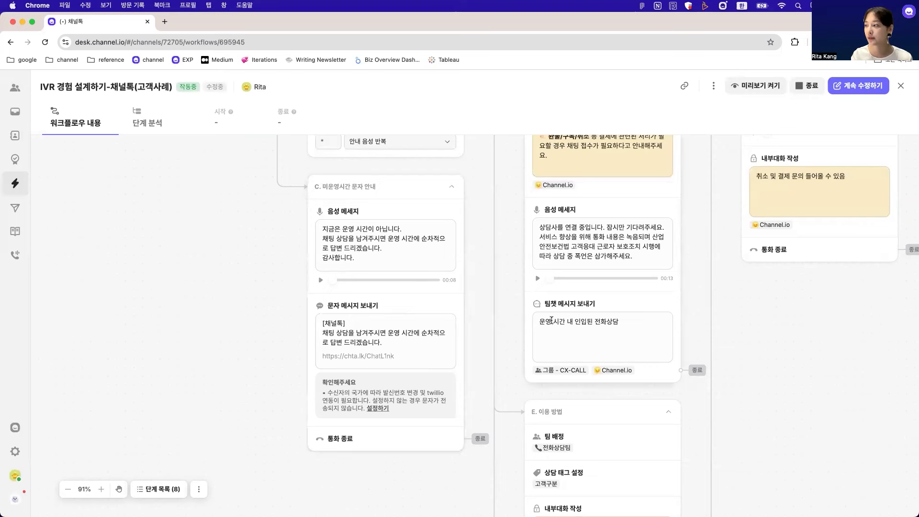
scroll(551, 320, "down", 10)
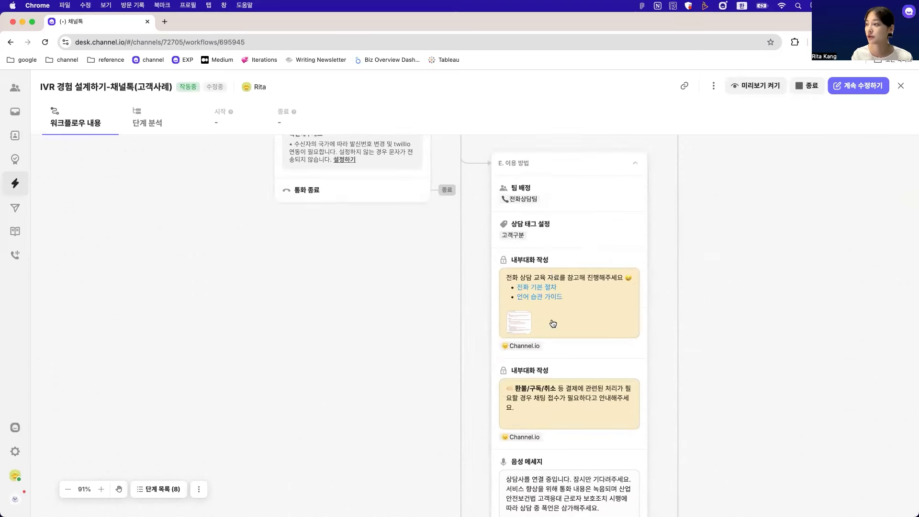
scroll(551, 320, "down", 15)
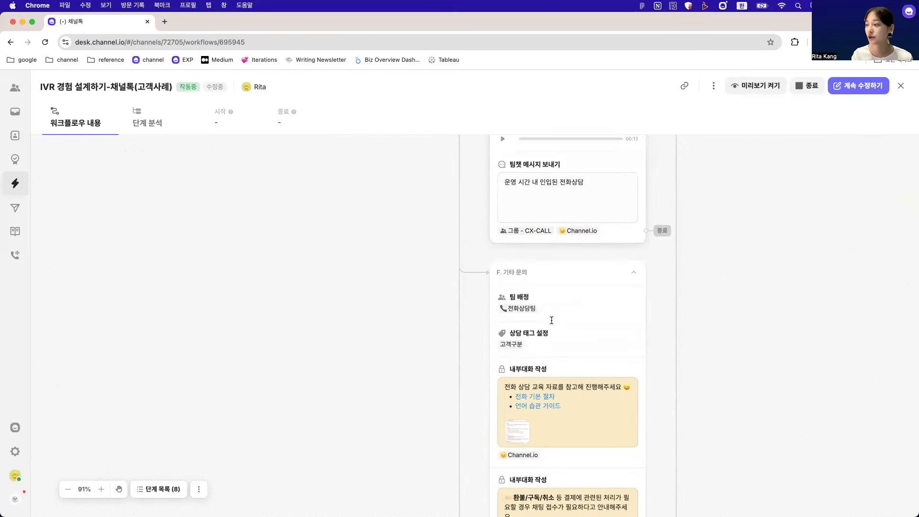
scroll(553, 323, "down", 10)
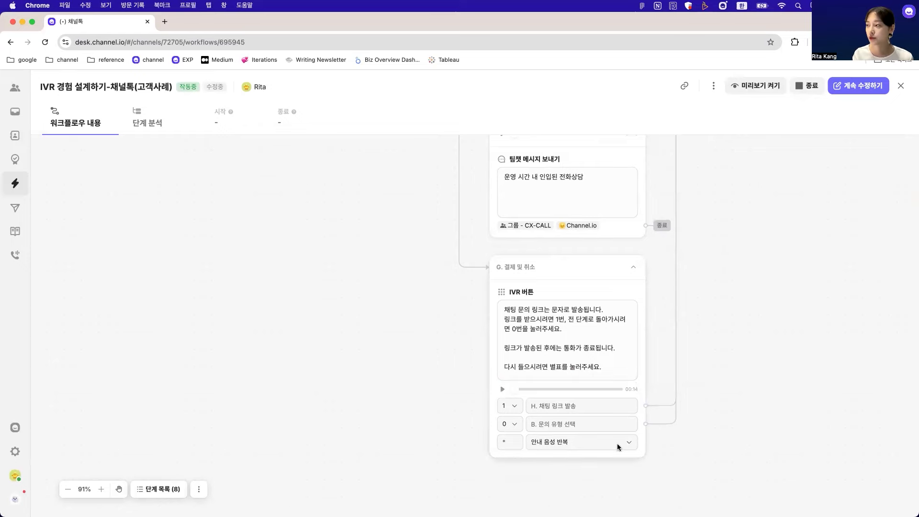
scroll(630, 443, "up", 2)
scroll(630, 442, "up", 5)
scroll(630, 442, "right", 4)
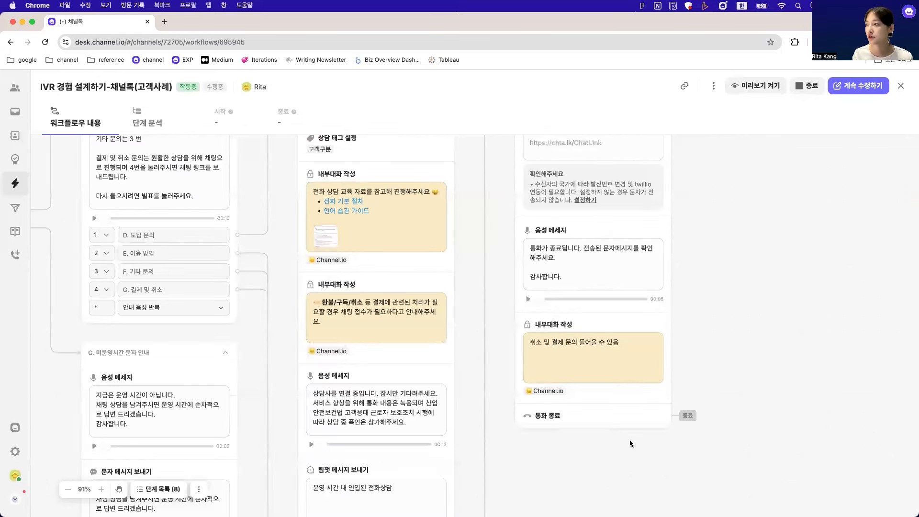
scroll(629, 408, "up", 1)
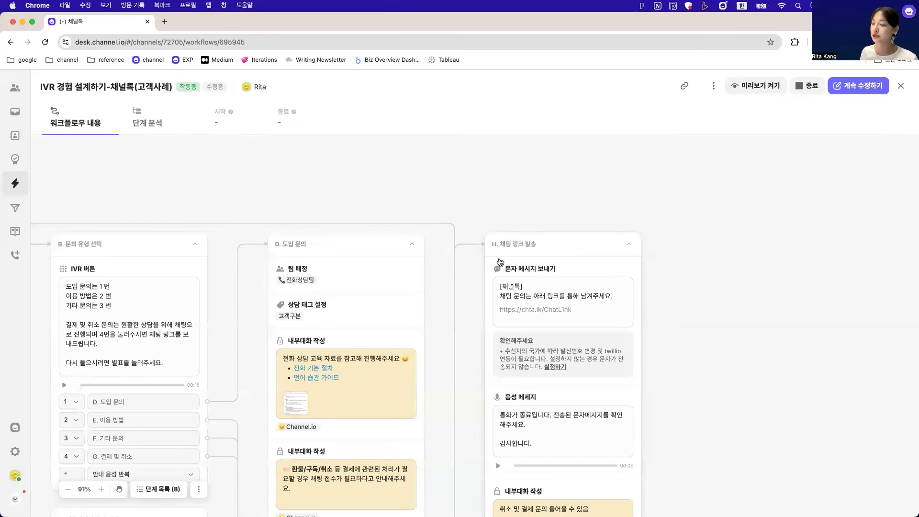
scroll(500, 262, "down", 5)
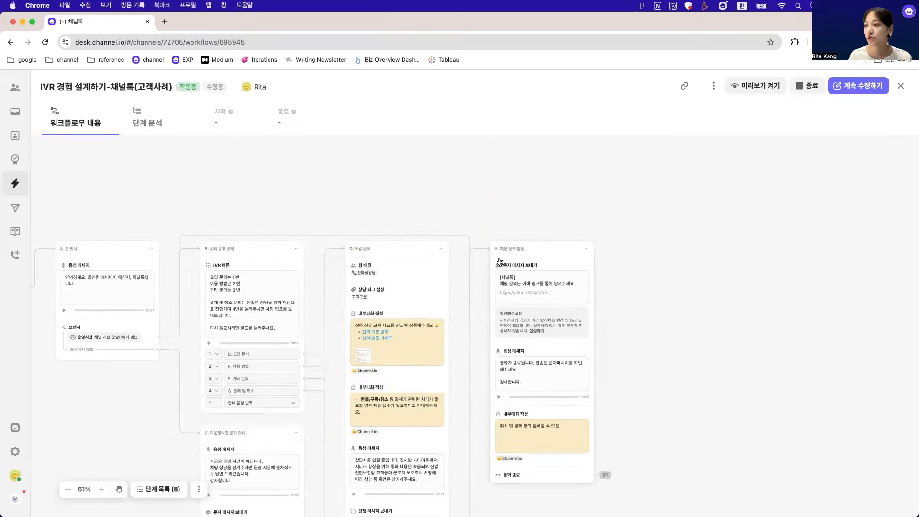
Return to the workflow list and open the running workflow "IVR 경험 설계하기-팔도감(고객사례)"
left_click(15, 184)
scroll(359, 302, "down", 7)
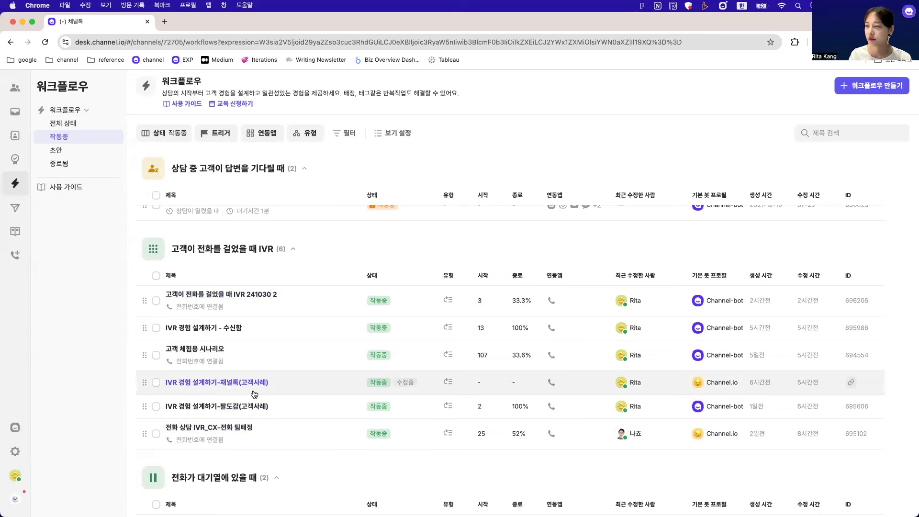
scroll(254, 394, "down", 1)
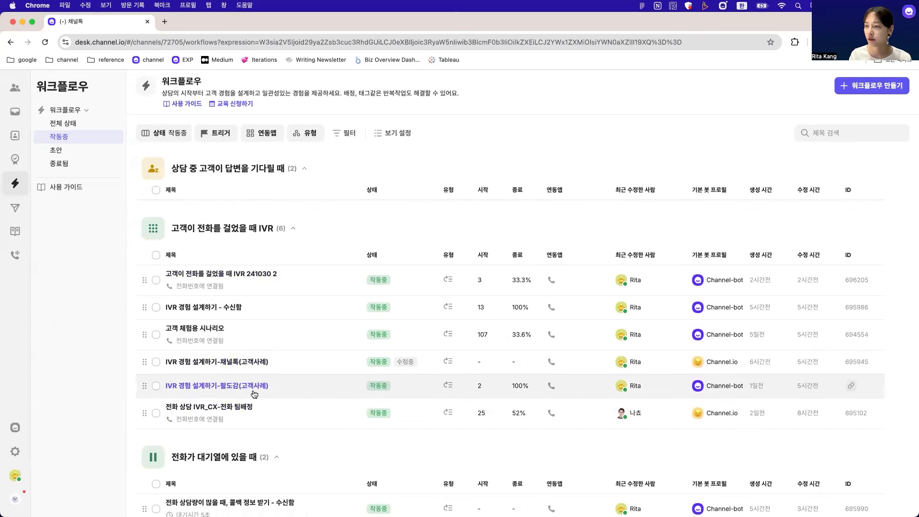
left_click(254, 393)
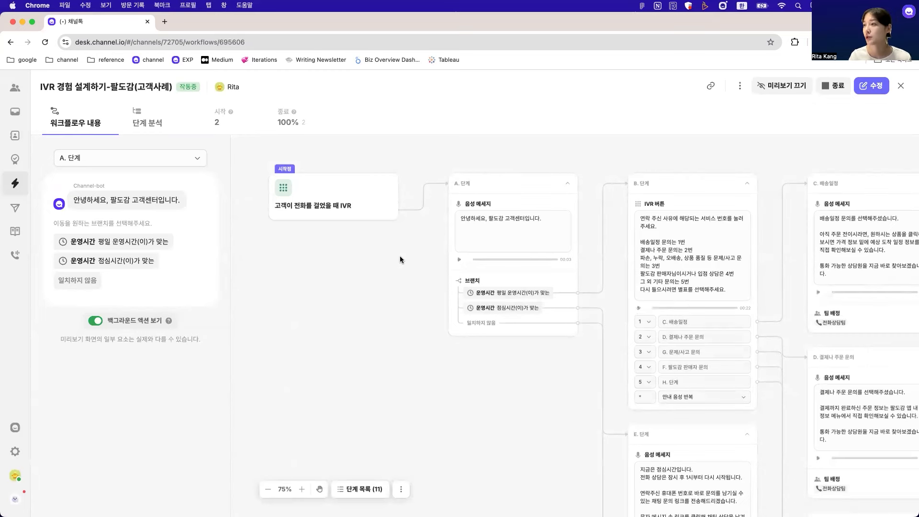
Turn off the preview and examine the 평일 운영시간 and 점심시간 branches, the IVR menu, and the lunch-time message in step E
left_click(786, 92)
scroll(304, 261, "right", 2)
scroll(304, 261, "down", 1)
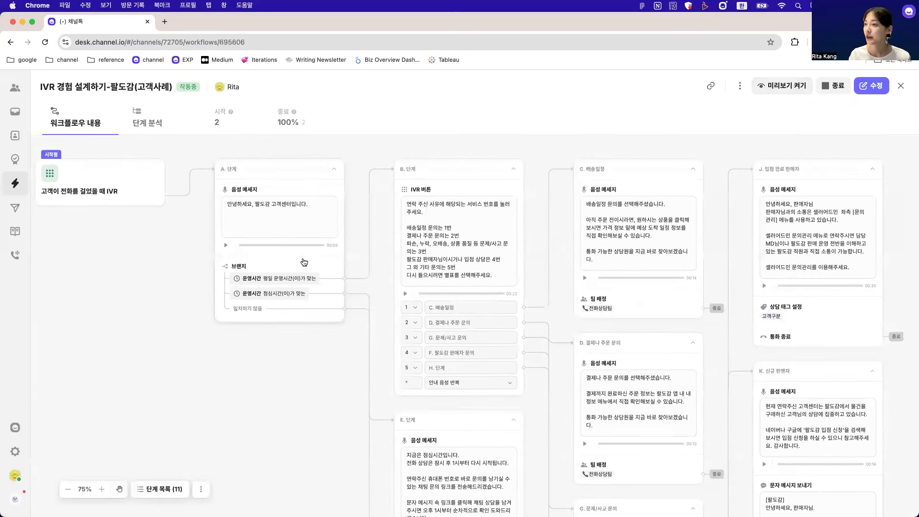
scroll(304, 262, "right", 1)
scroll(304, 261, "down", 1)
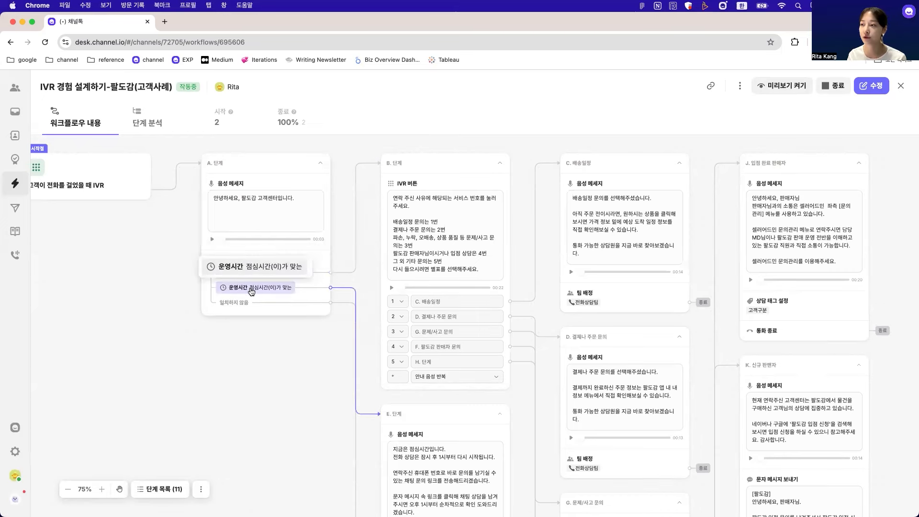
scroll(259, 307, "down", 1)
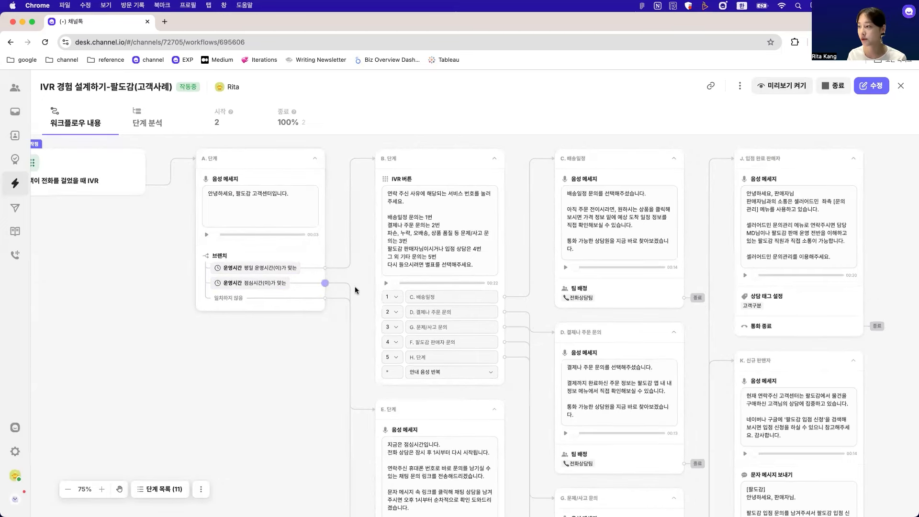
scroll(462, 497, "up", 2)
scroll(463, 497, "up", 3)
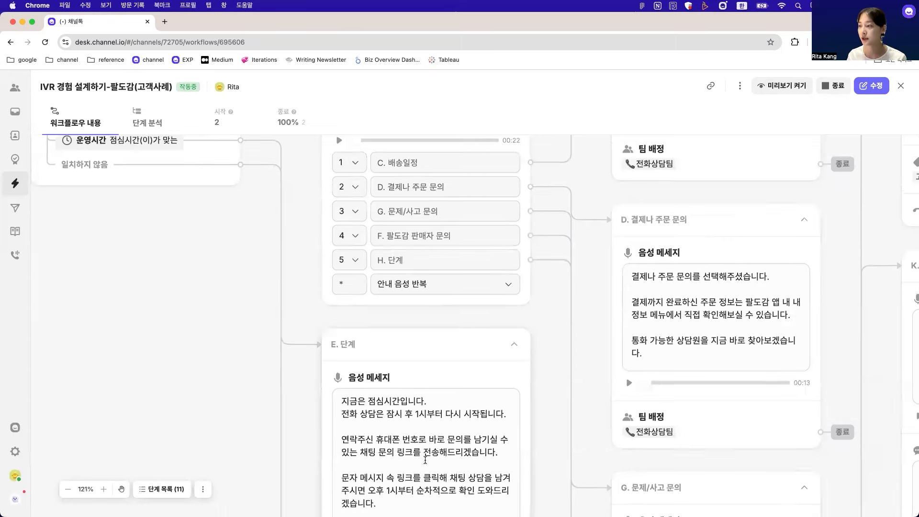
Examine the lunch-time text message in step E and the out-of-hours voice and text messages in step I
scroll(427, 411, "down", 12)
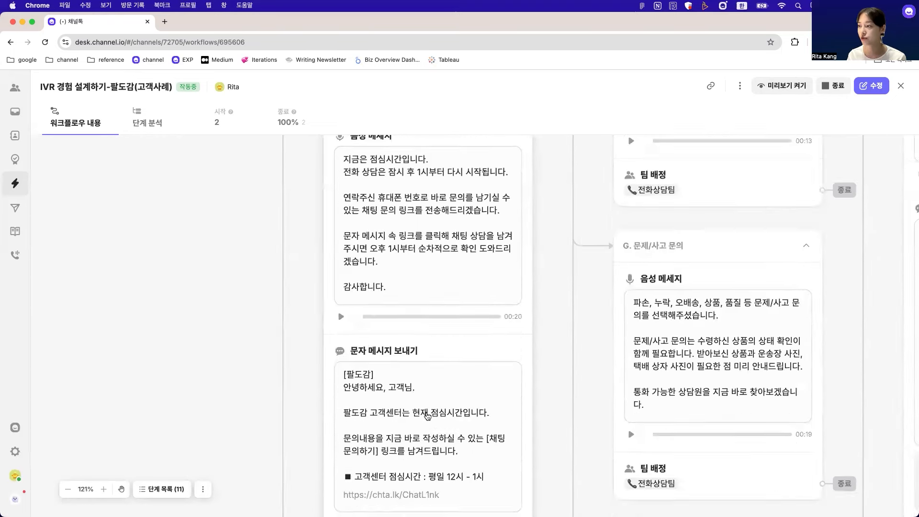
scroll(427, 411, "down", 3)
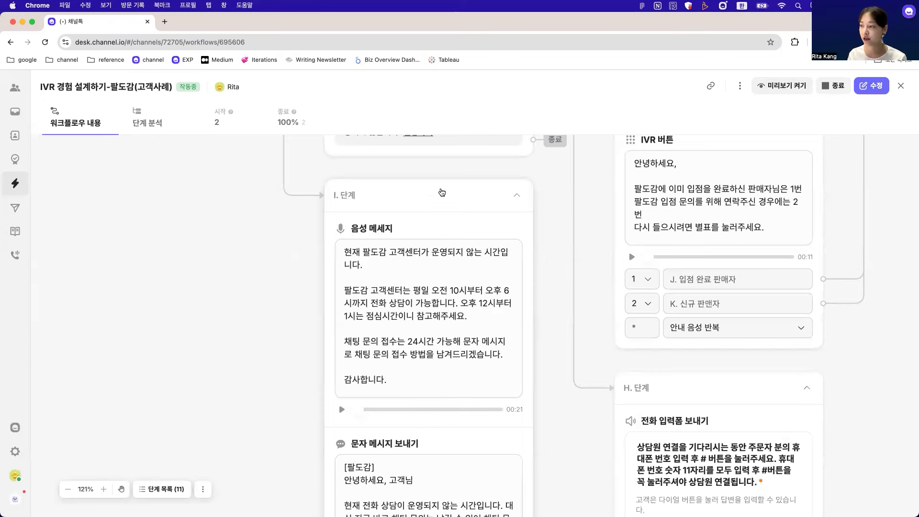
scroll(408, 362, "down", 5)
scroll(409, 364, "down", 5)
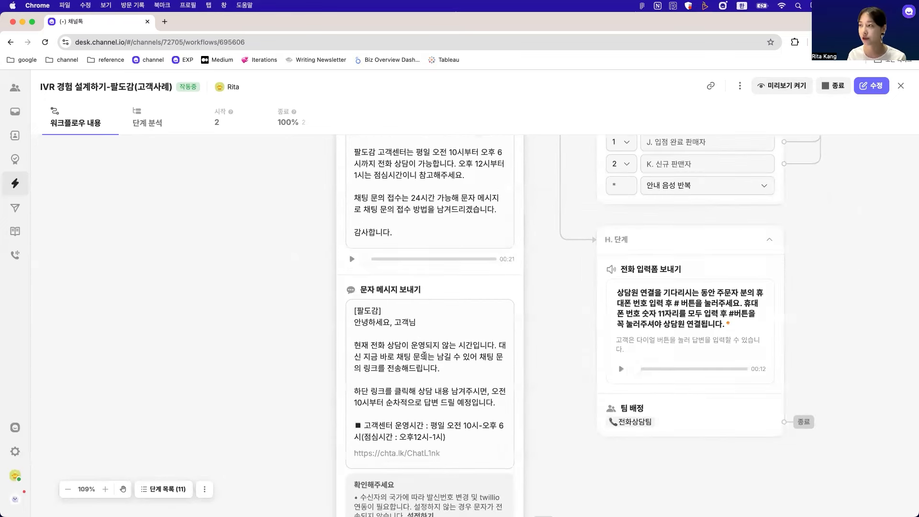
scroll(424, 360, "up", 10)
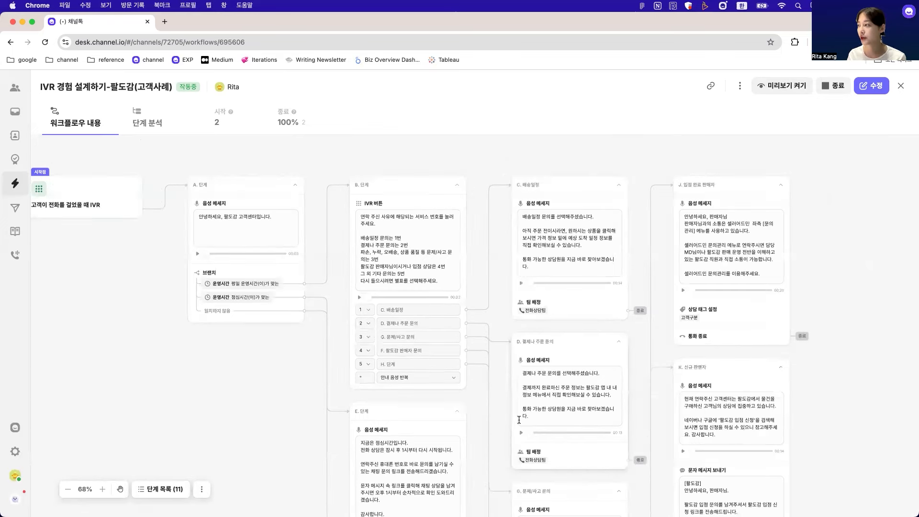
Examine the messages and team assignments in steps C, D and G, and the 신규 판매자 guidance in step K
scroll(517, 419, "down", 2)
scroll(518, 420, "right", 2)
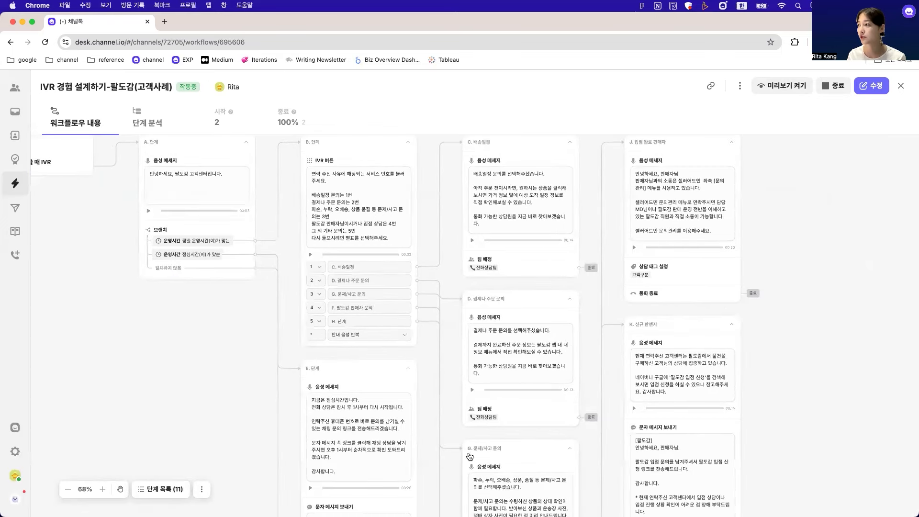
scroll(470, 455, "down", 4)
scroll(470, 456, "right", 4)
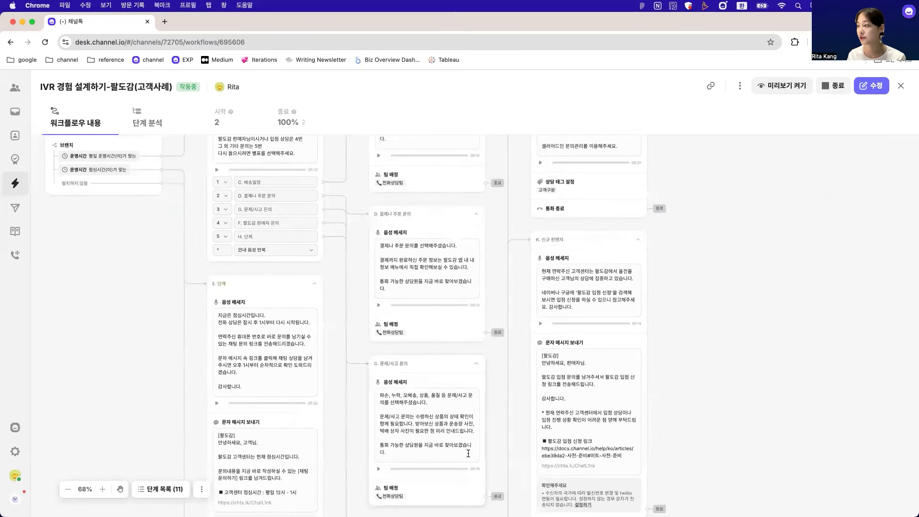
scroll(468, 453, "down", 5)
scroll(468, 453, "right", 1)
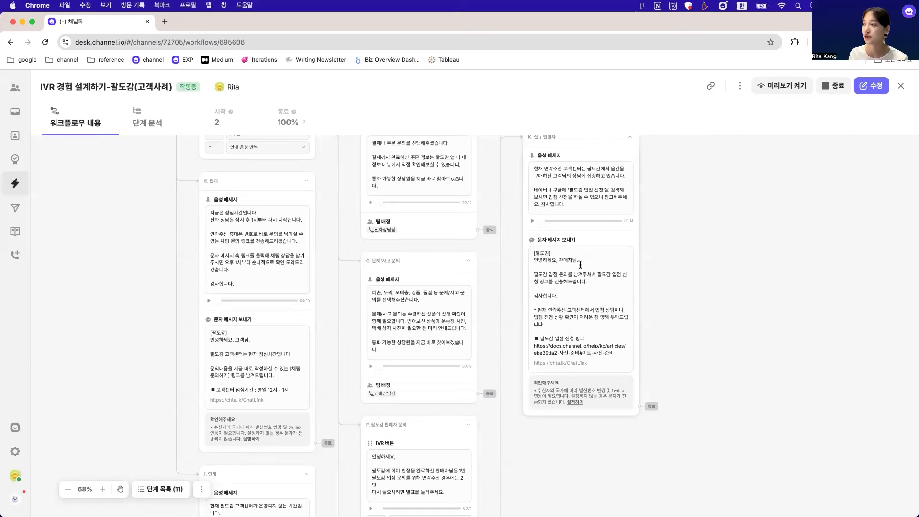
scroll(580, 264, "up", 3)
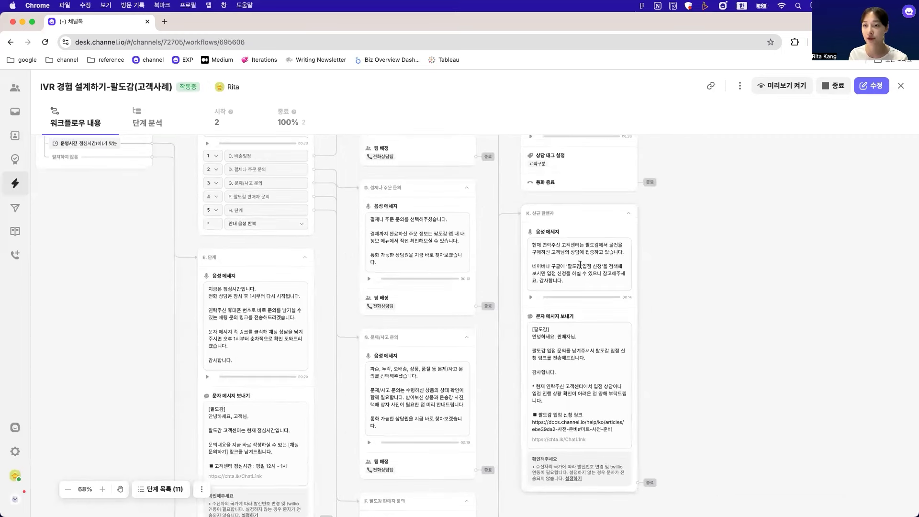
List workflows of every status, open "IVR 경험 설계하기 - 설로인(고객사례)", and turn off its preview
left_click(15, 183)
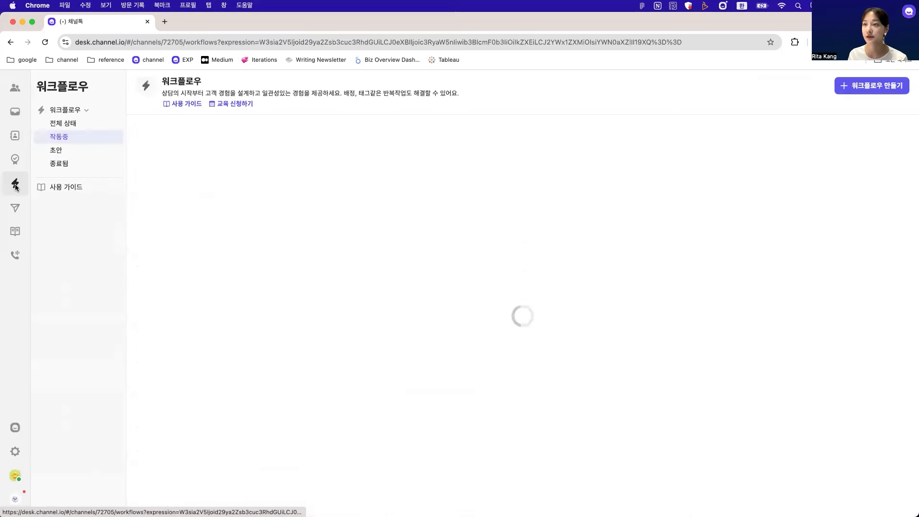
left_click(84, 125)
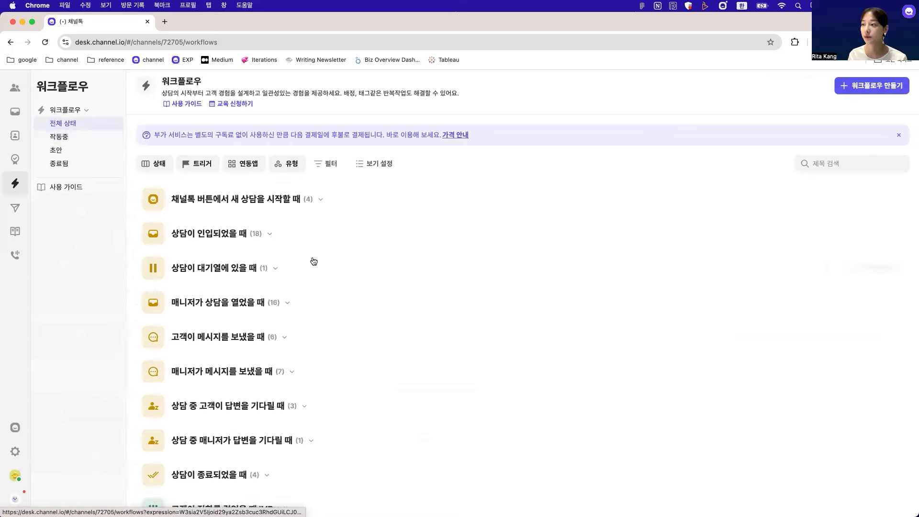
scroll(313, 261, "down", 5)
scroll(312, 261, "up", 2)
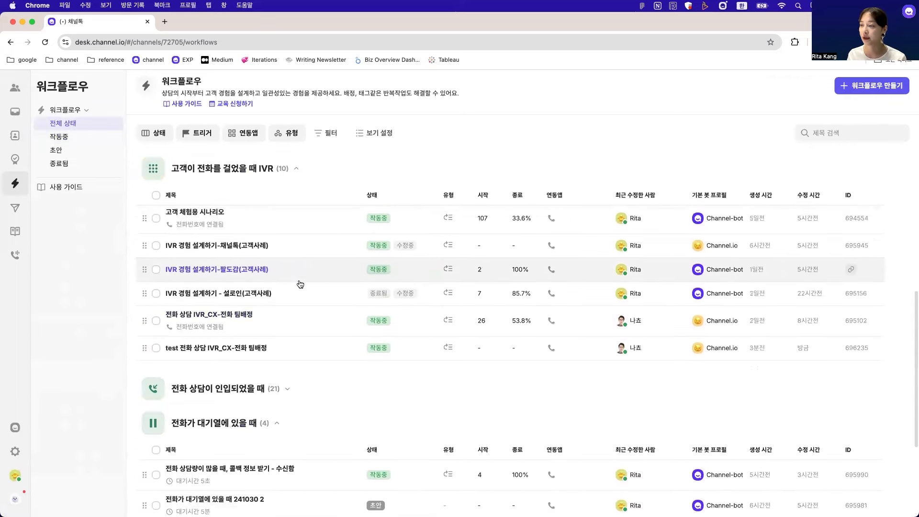
left_click(296, 286)
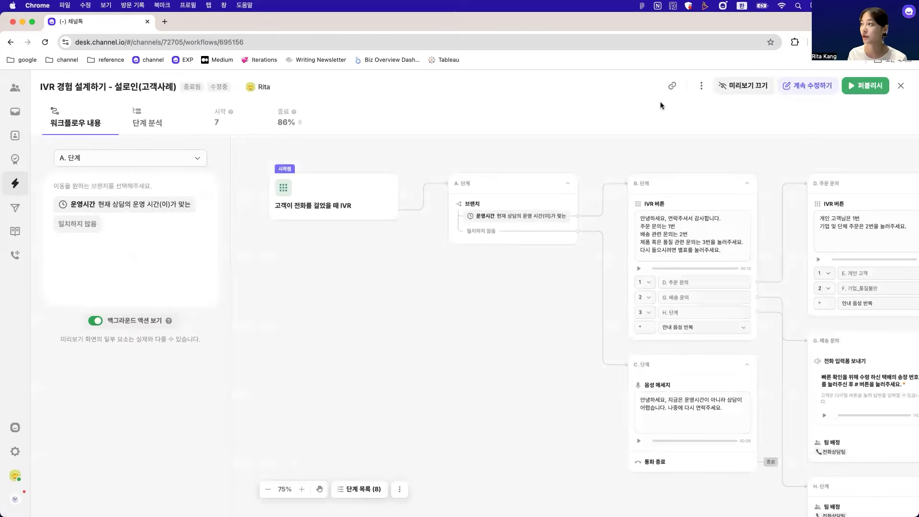
left_click(743, 86)
scroll(202, 221, "right", 3)
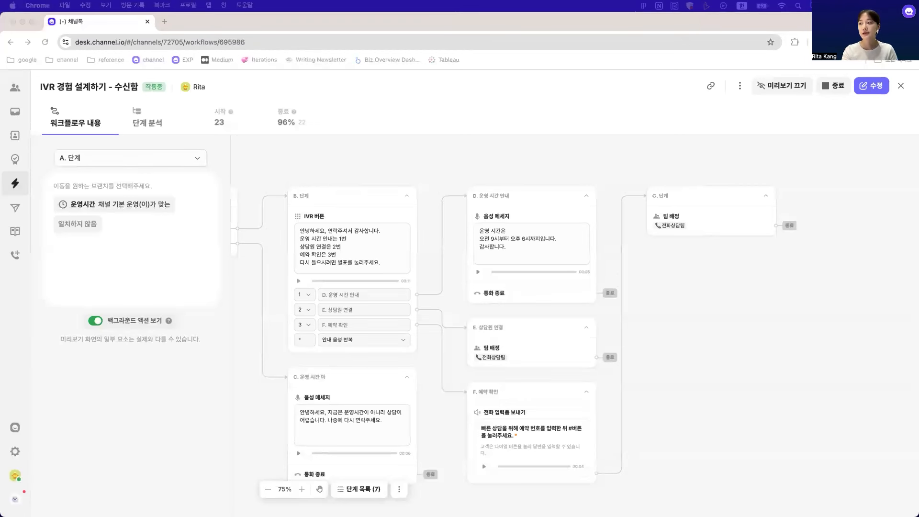
Open the incoming call's conversation and review the IVR greeting and the caller's 상담원 연결 choice
left_click(44, 226)
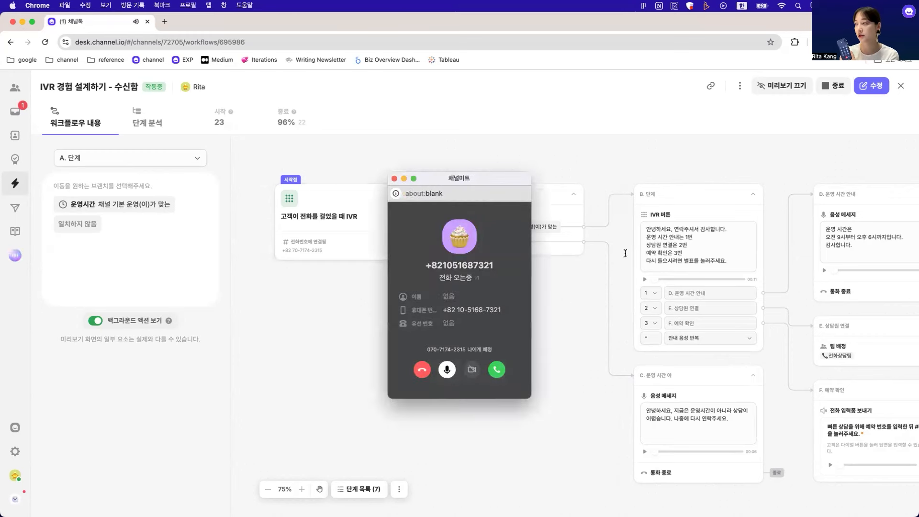
left_click(477, 278)
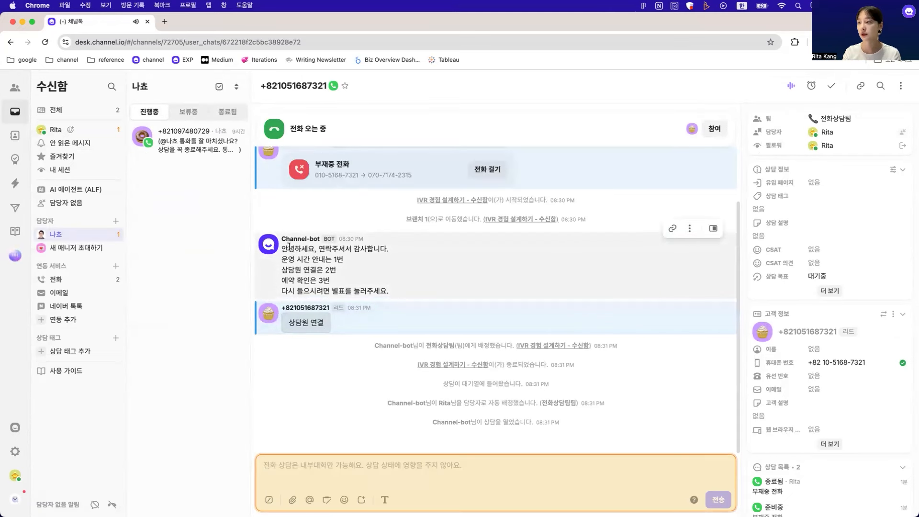
left_click_drag(285, 189, 411, 251)
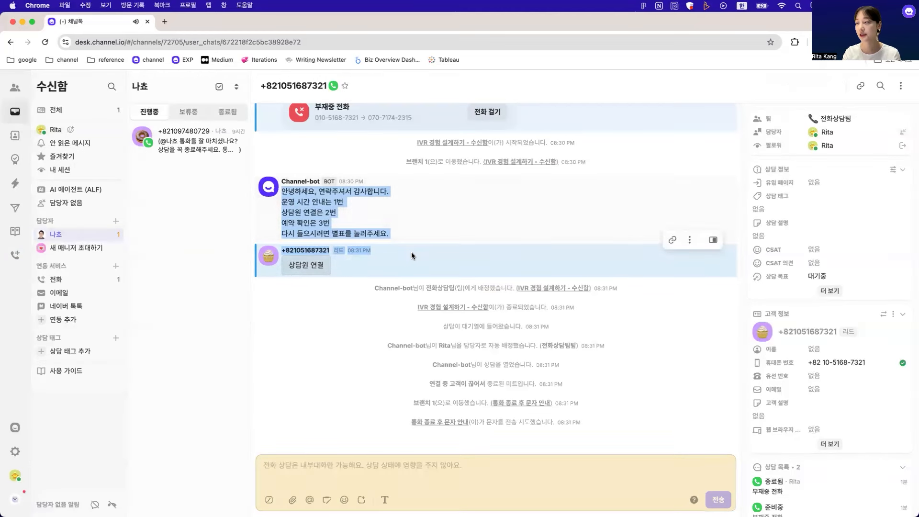
left_click(417, 234)
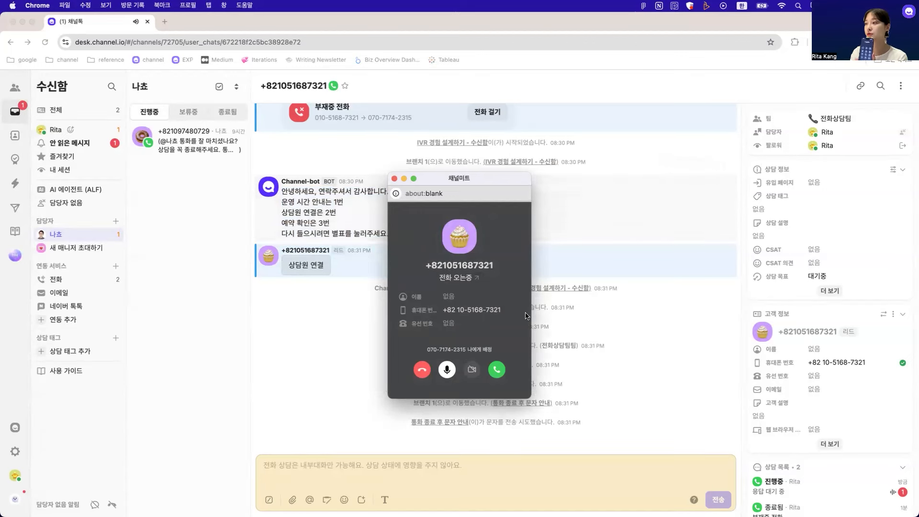
Open the second incoming call's conversation and highlight the reservation number entered under 예약 확인
left_click(477, 279)
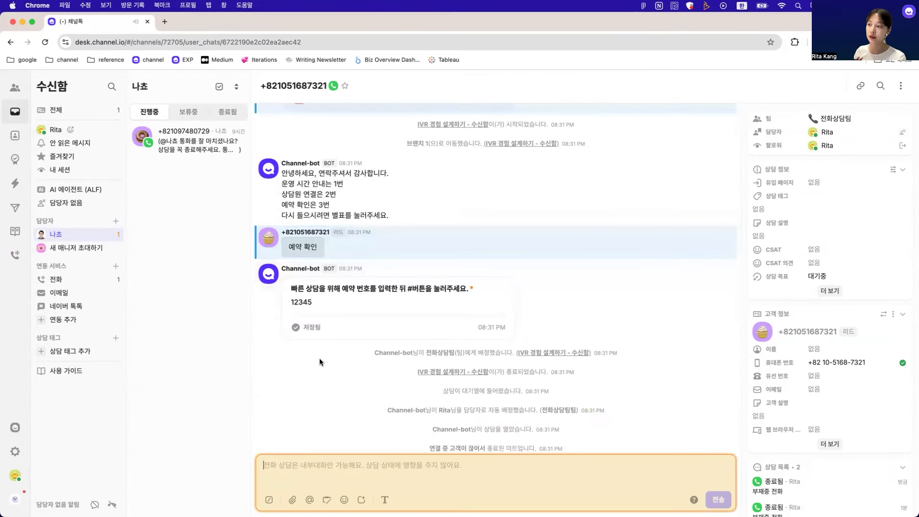
double_click(302, 303)
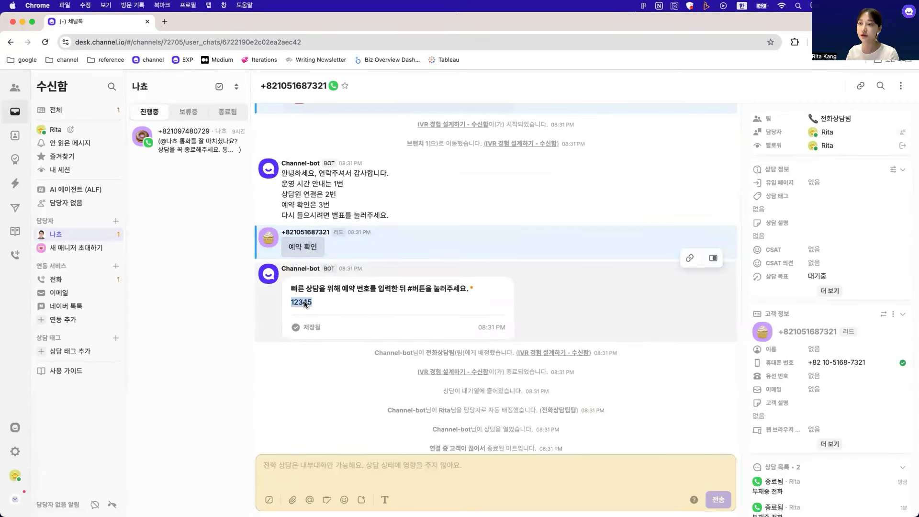
Show the ended phone consultations and open the missed call tagged 음성사서함
left_click(58, 280)
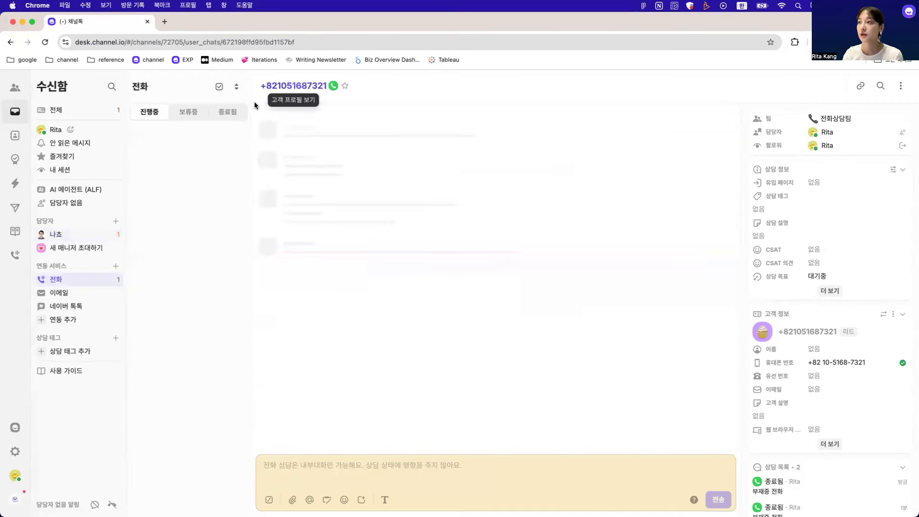
left_click(230, 119)
scroll(233, 204, "down", 1)
scroll(231, 199, "down", 6)
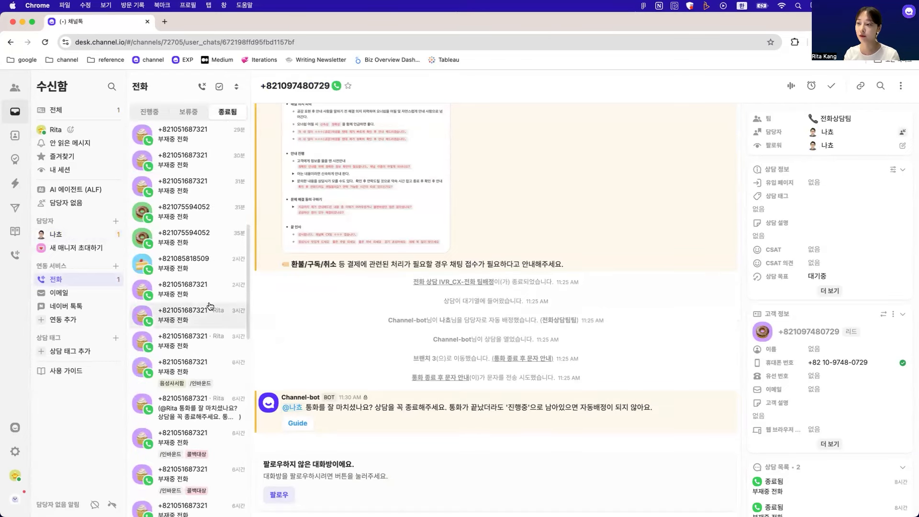
left_click(204, 378)
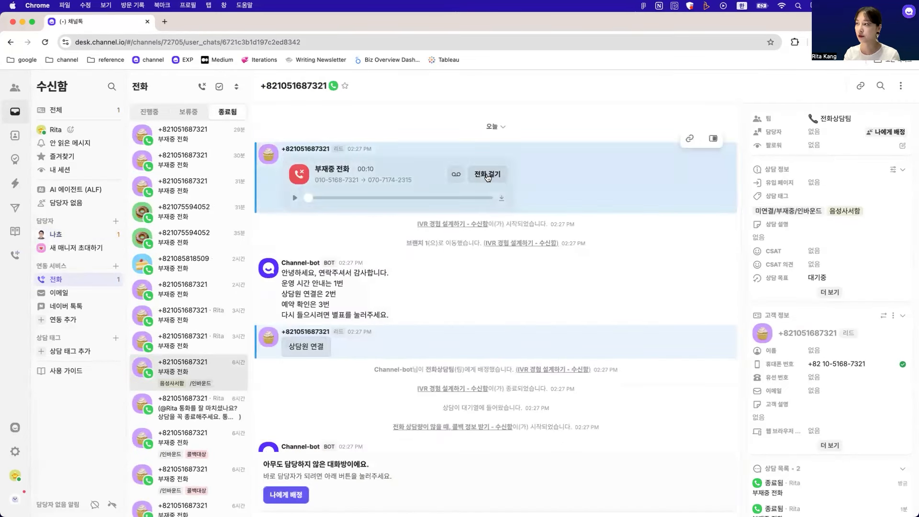
Review the missed call's conversation, open its voicemail with transcript, and play part of the recording
scroll(411, 334, "down", 5)
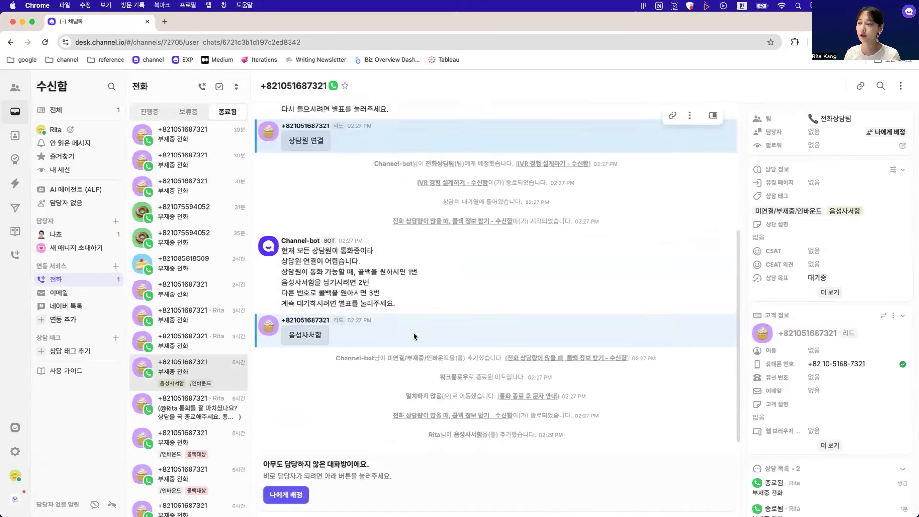
scroll(320, 324, "up", 5)
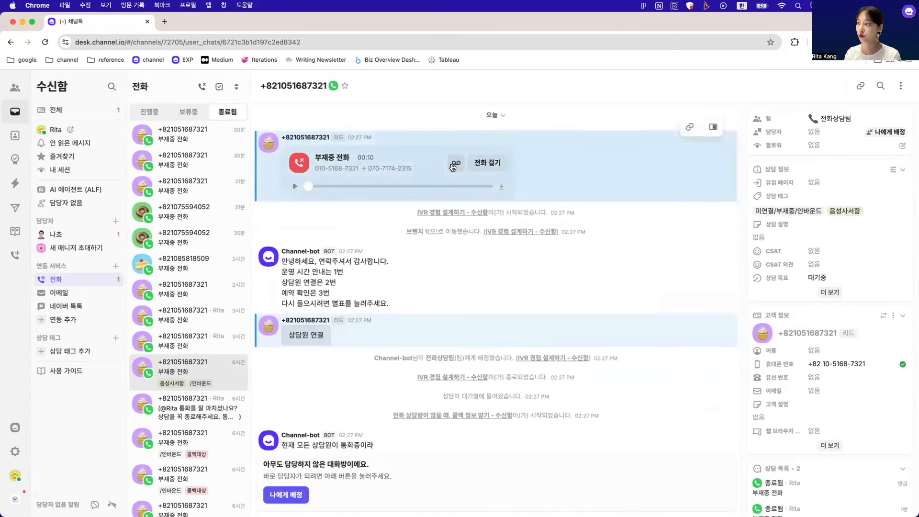
left_click(454, 165)
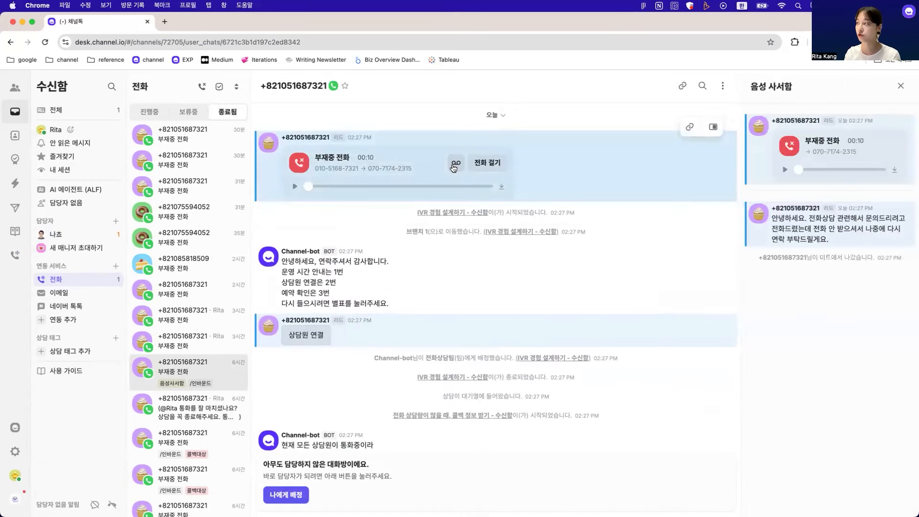
left_click(785, 170)
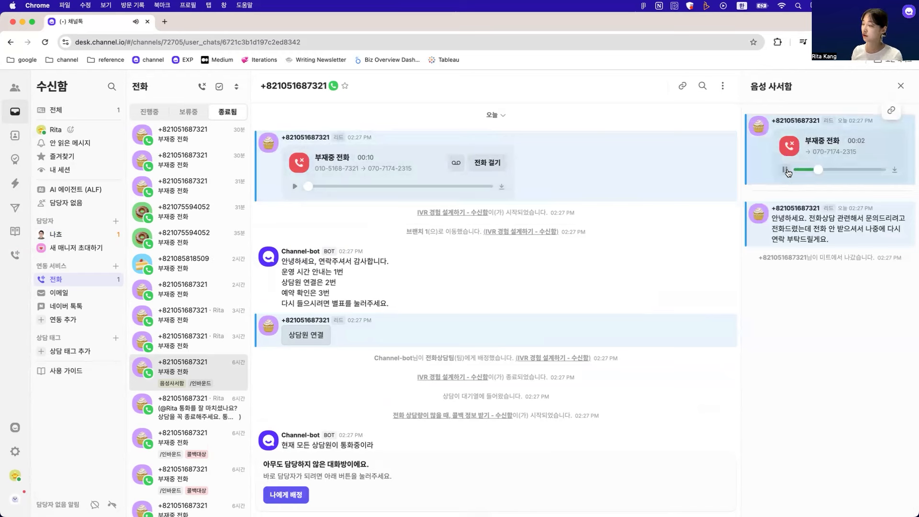
left_click(786, 171)
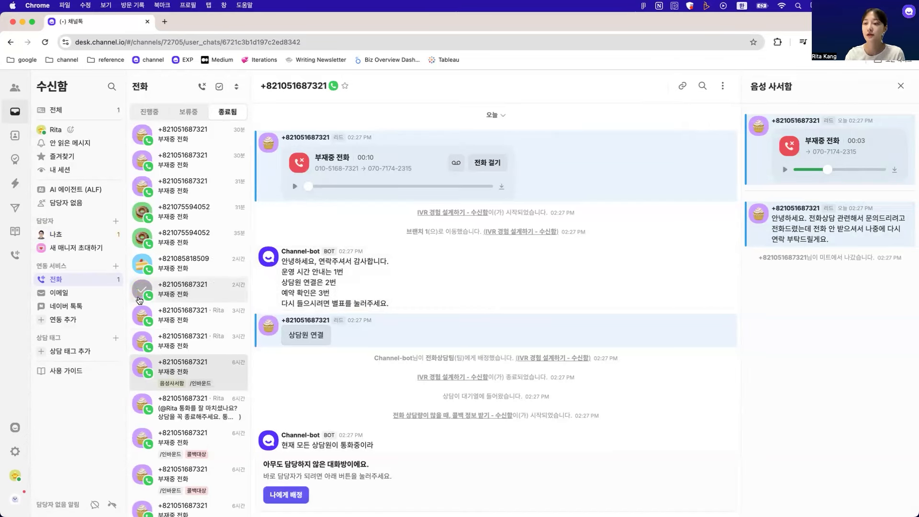
Return to the workflow list and open the running IVR workflow "고객 체험용 시나리오"
left_click(24, 183)
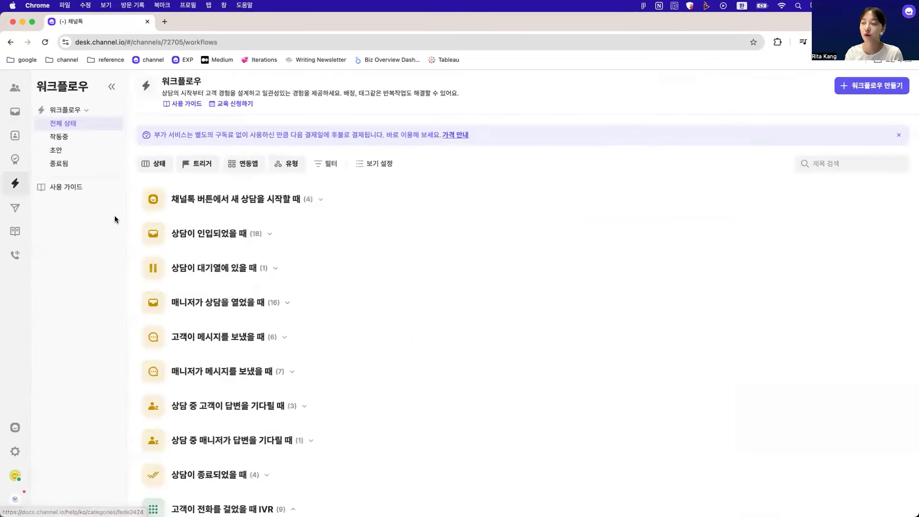
scroll(251, 215, "down", 10)
scroll(252, 395, "up", 3)
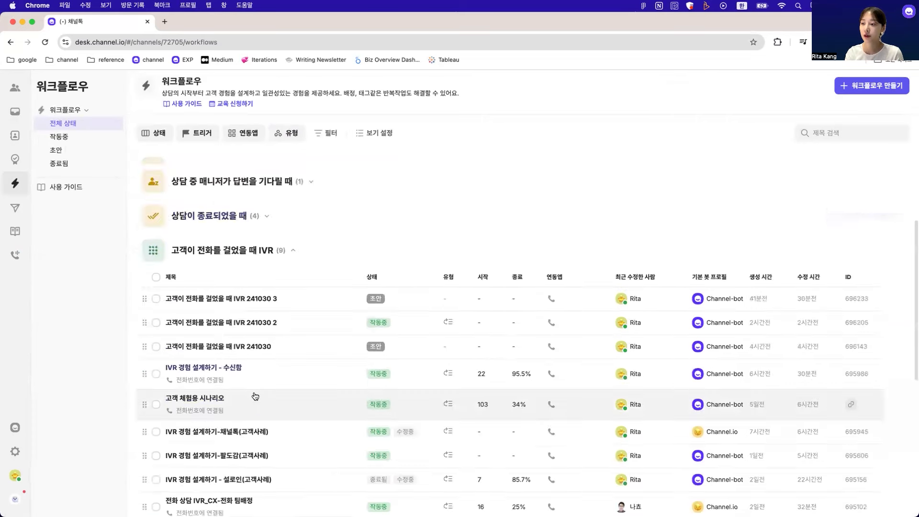
scroll(255, 396, "down", 1)
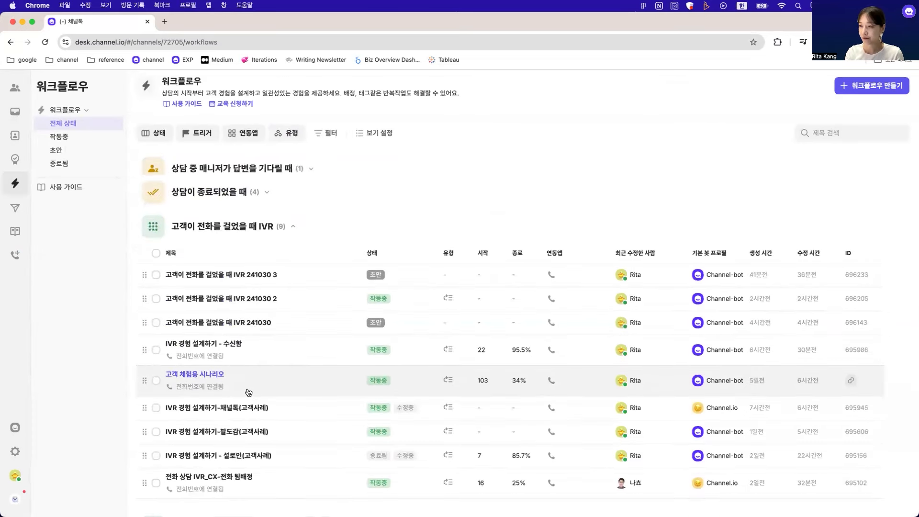
left_click(248, 390)
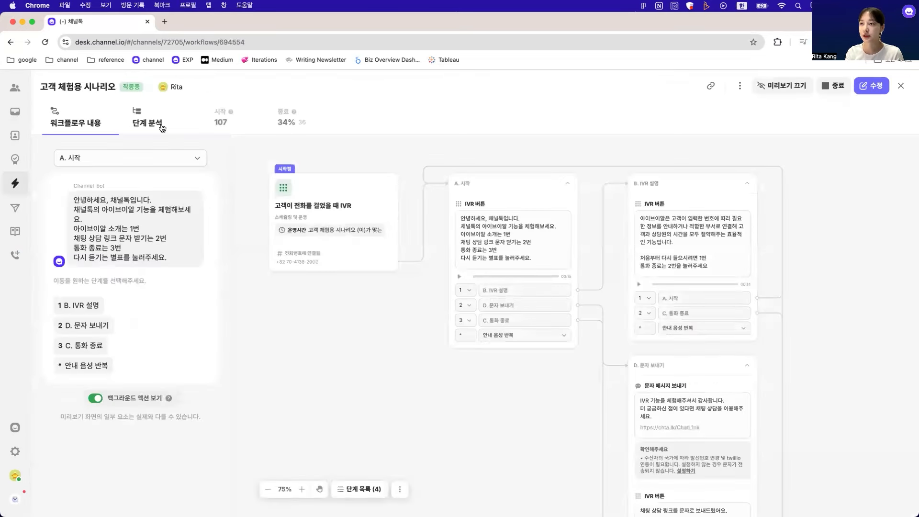
Open the workflow's step analysis, expand the B. IVR 설명 and D. 문자 보내기 branches, and examine their progression and drop-off rates
left_click(162, 126)
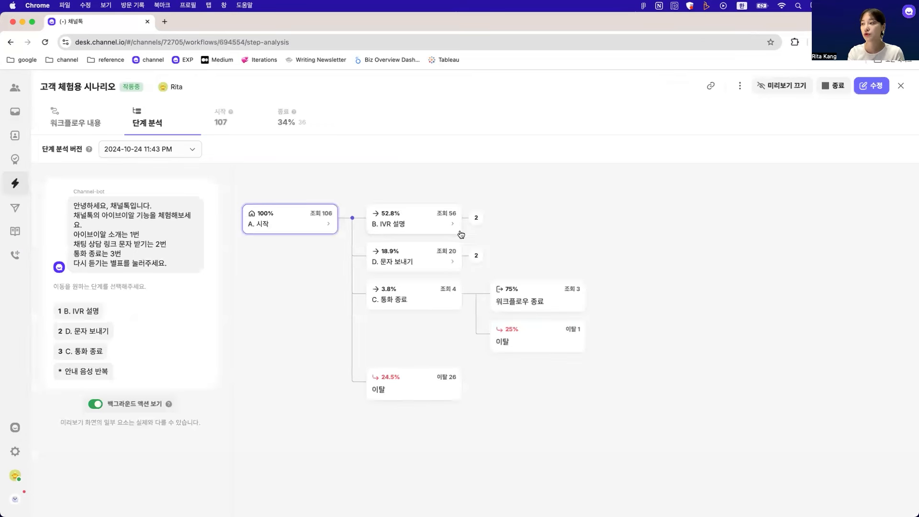
left_click(476, 218)
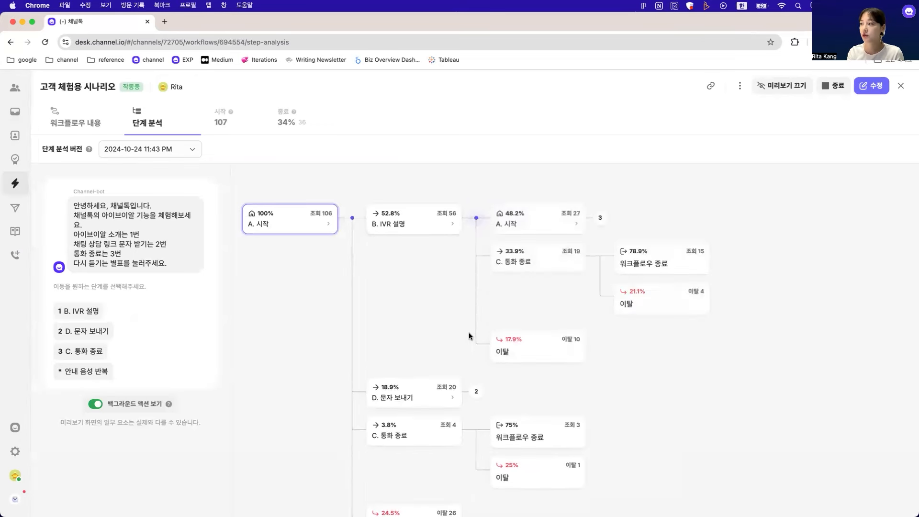
left_click(476, 391)
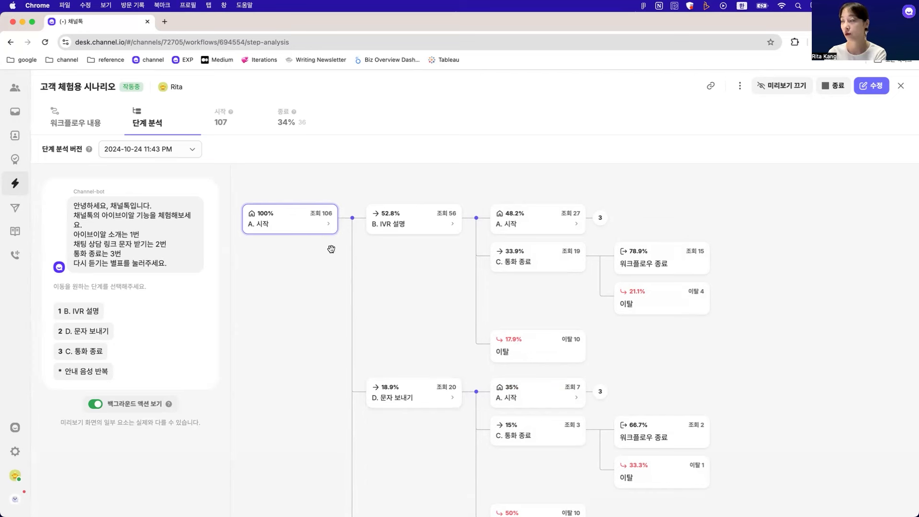
scroll(320, 242, "down", 1)
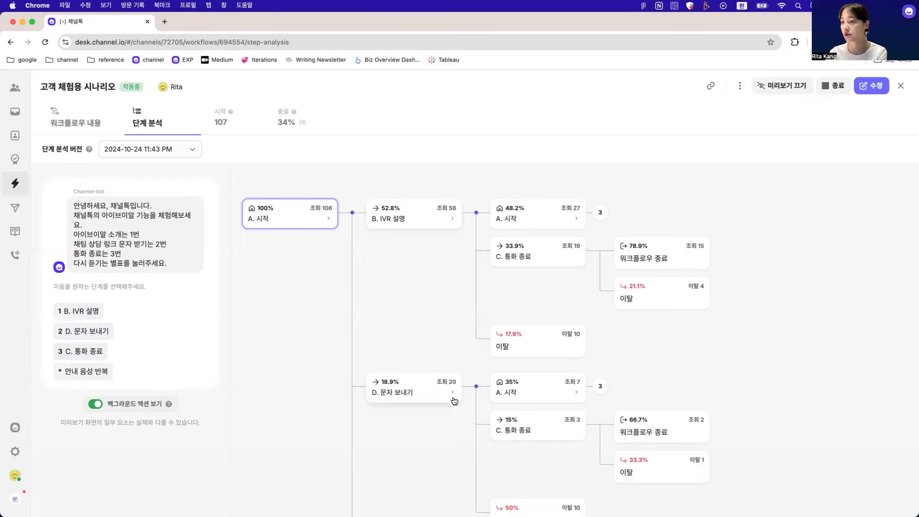
scroll(438, 269, "down", 4)
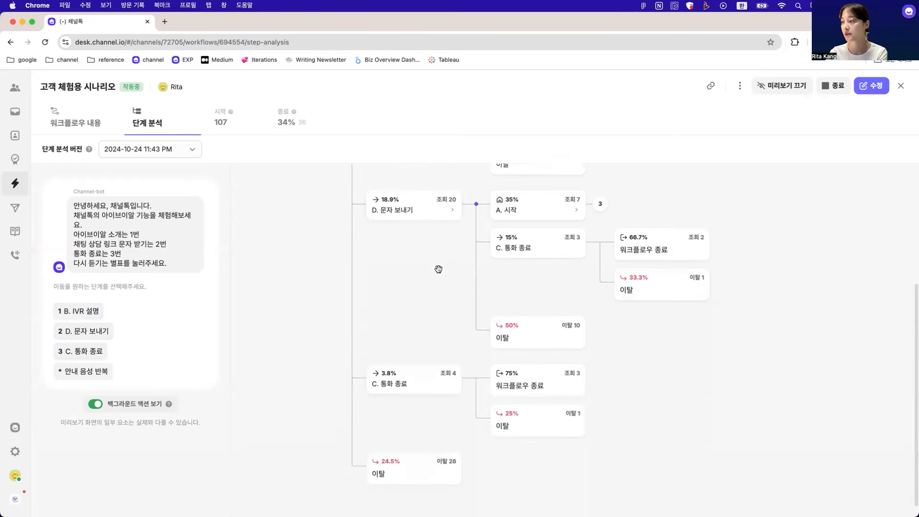
scroll(437, 267, "up", 5)
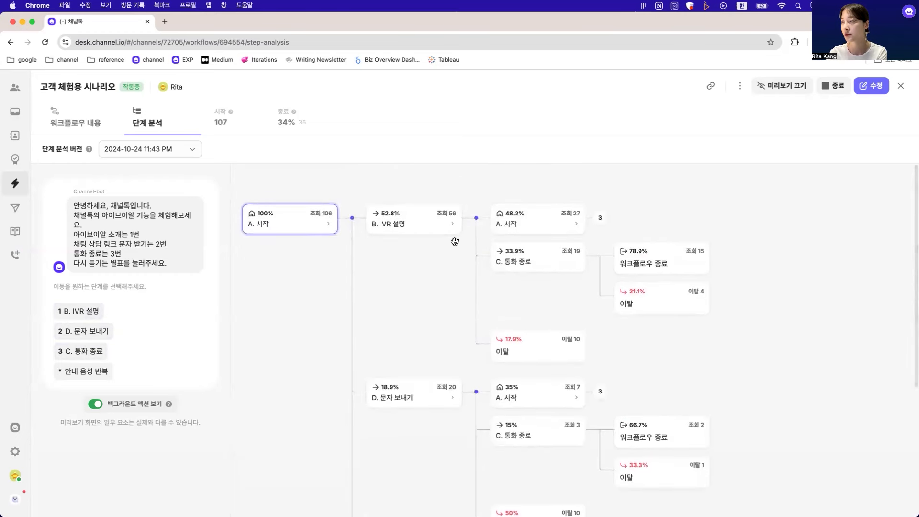